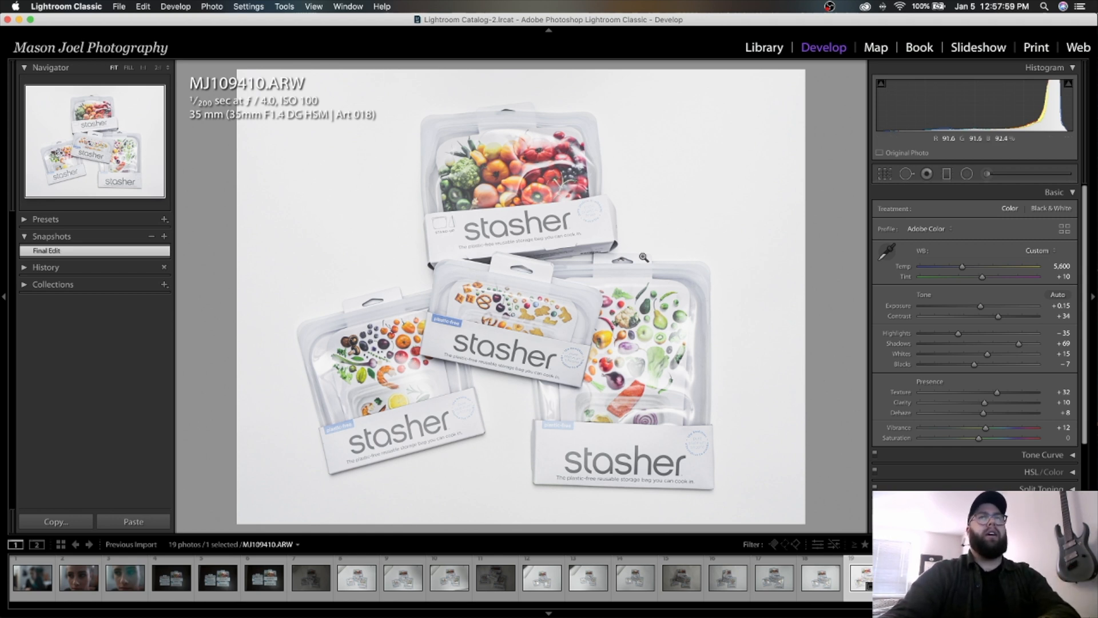
Step: Collapse the Snapshots list and compare the product photo with its unedited version
click(25, 238)
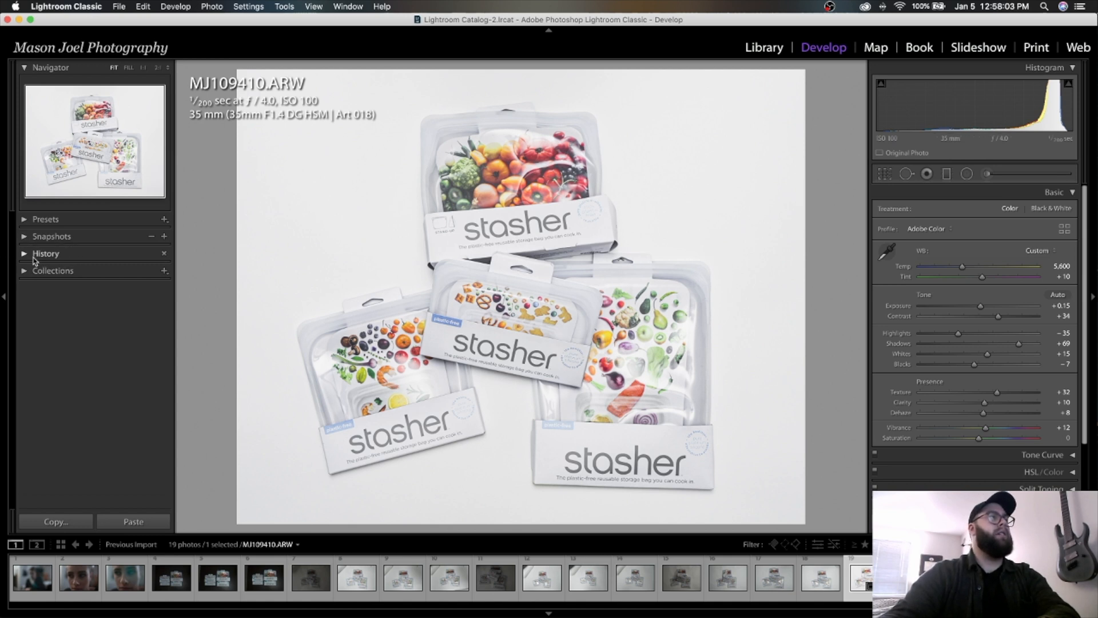
key(backslash)
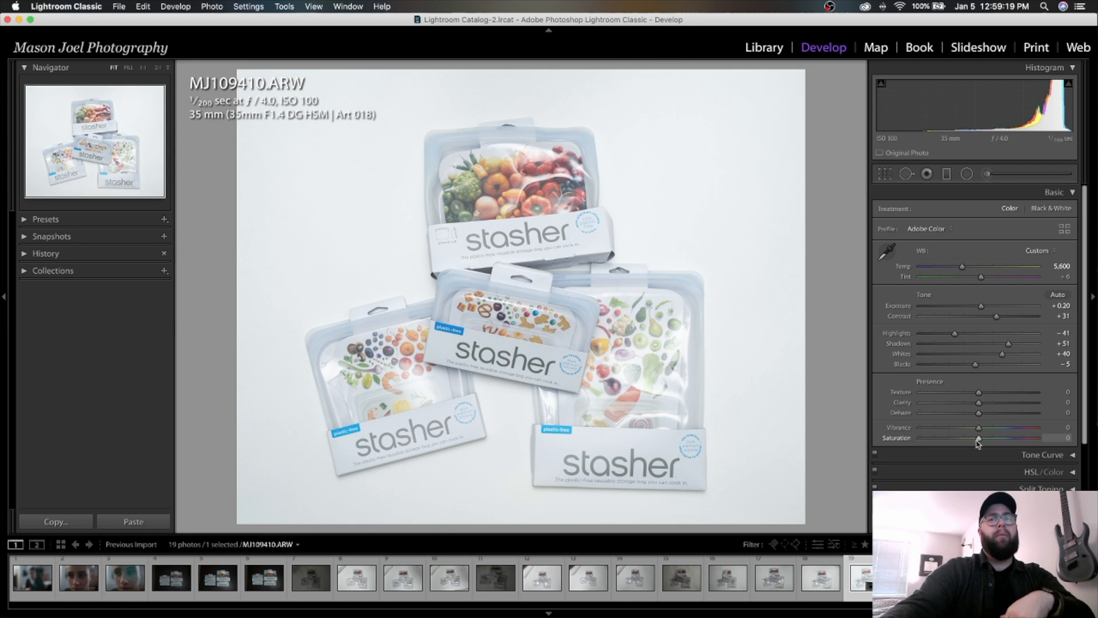
Step: Try slight Vibrance and Saturation changes, returning Vibrance to 0 and pushing the overall Saturation to +59
mouse_move(977, 438)
mouse_down()
mouse_move(1010, 439)
mouse_move(992, 445)
mouse_up()
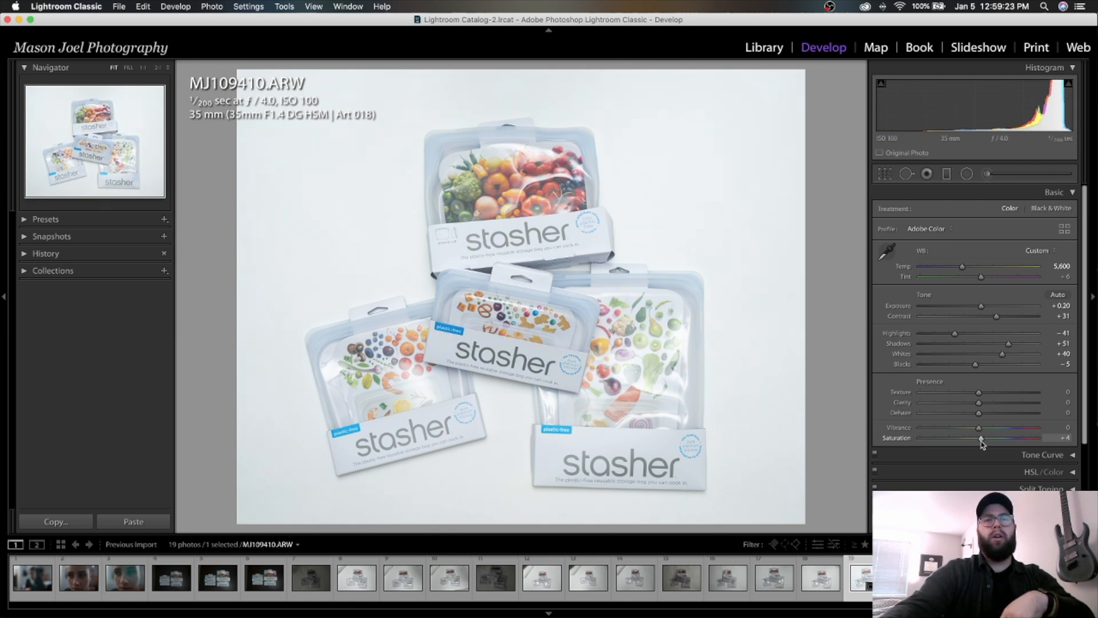
mouse_move(979, 427)
mouse_down()
mouse_move(1029, 434)
mouse_move(1025, 446)
mouse_move(977, 442)
mouse_up()
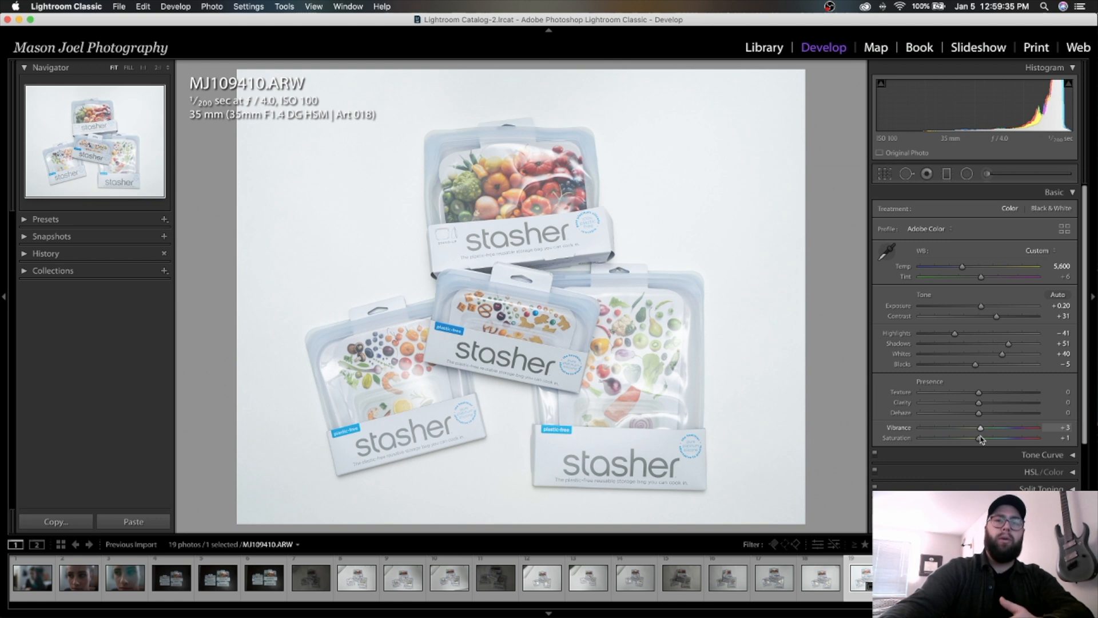
drag(981, 438, 980, 438)
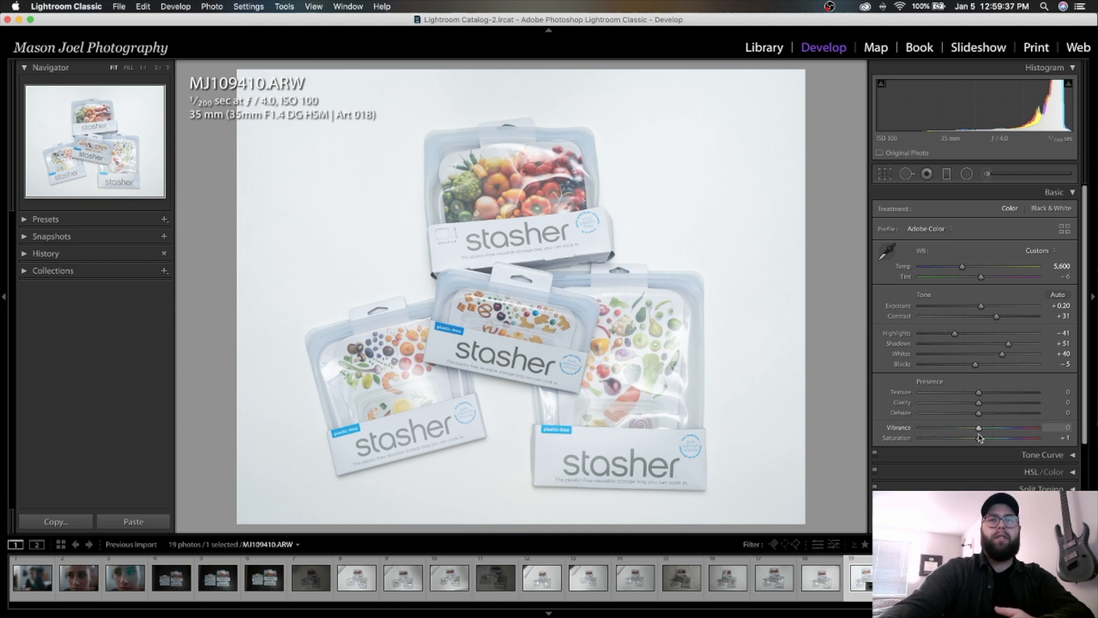
drag(1010, 446, 1011, 447)
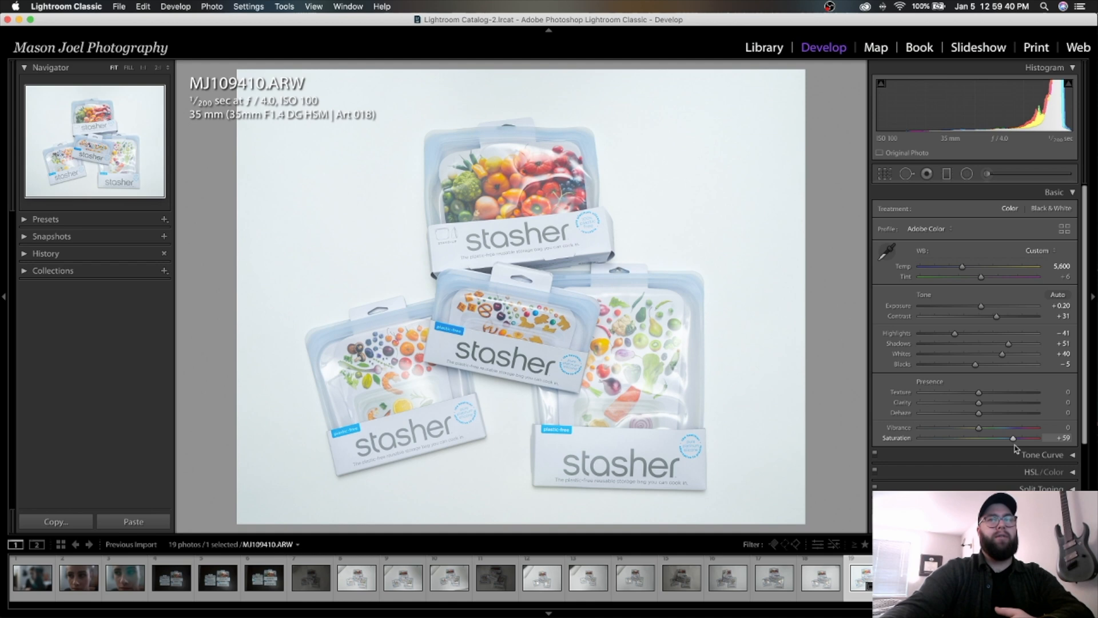
Step: Examine the oversaturated bags and food graphics up close, and reset the overall Saturation to 0
click(422, 273)
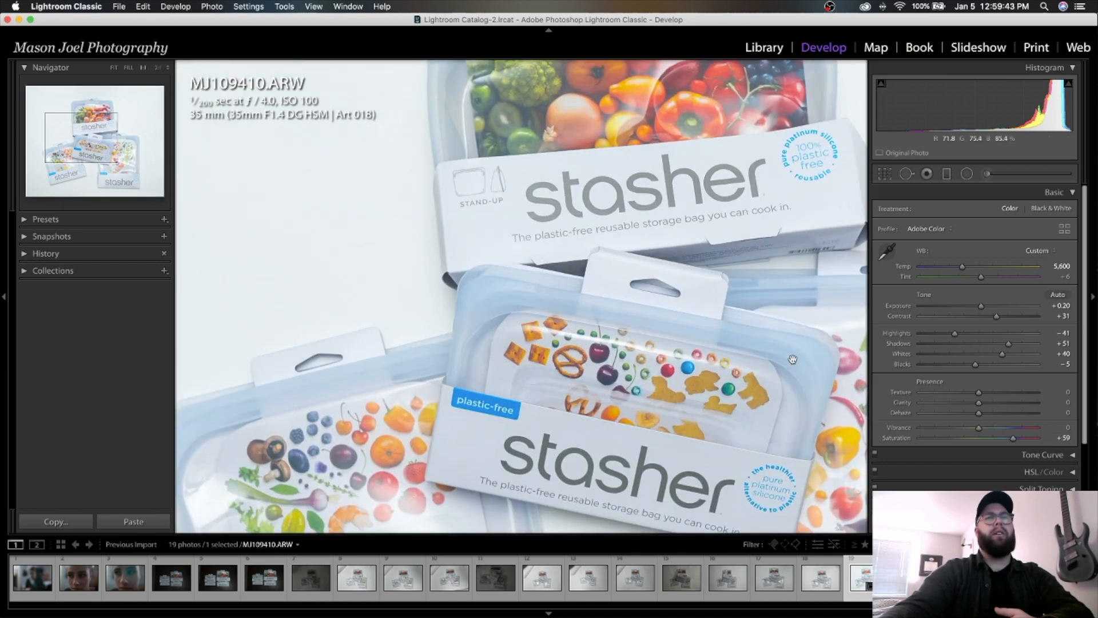
drag(492, 294, 434, 282)
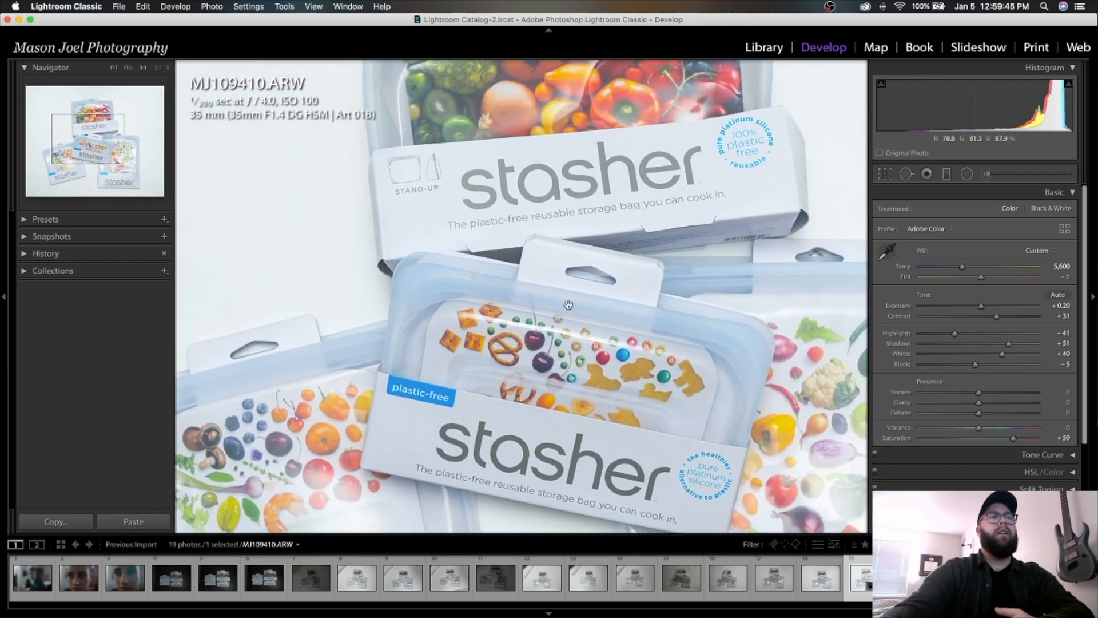
drag(728, 343, 668, 296)
drag(460, 274, 645, 465)
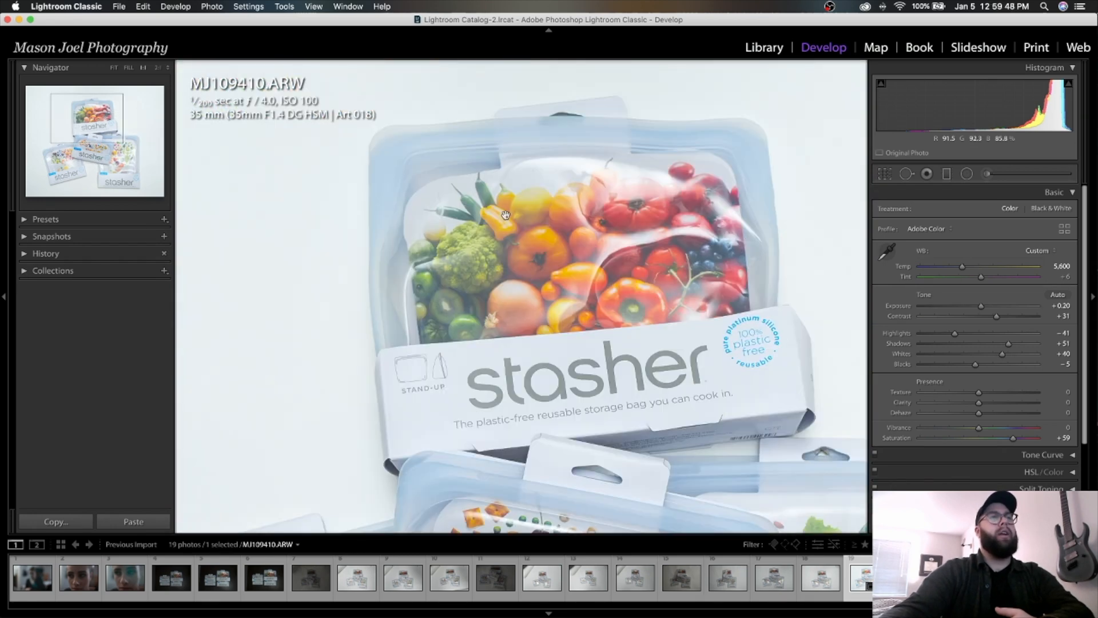
click(511, 308)
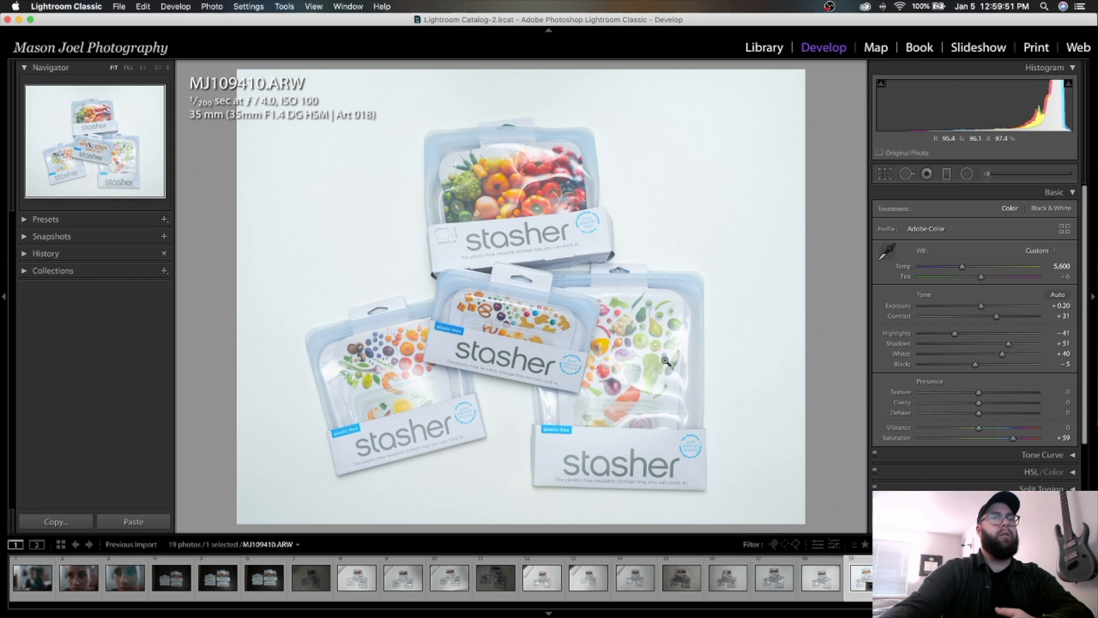
click(1056, 435)
text(0)
click(1059, 426)
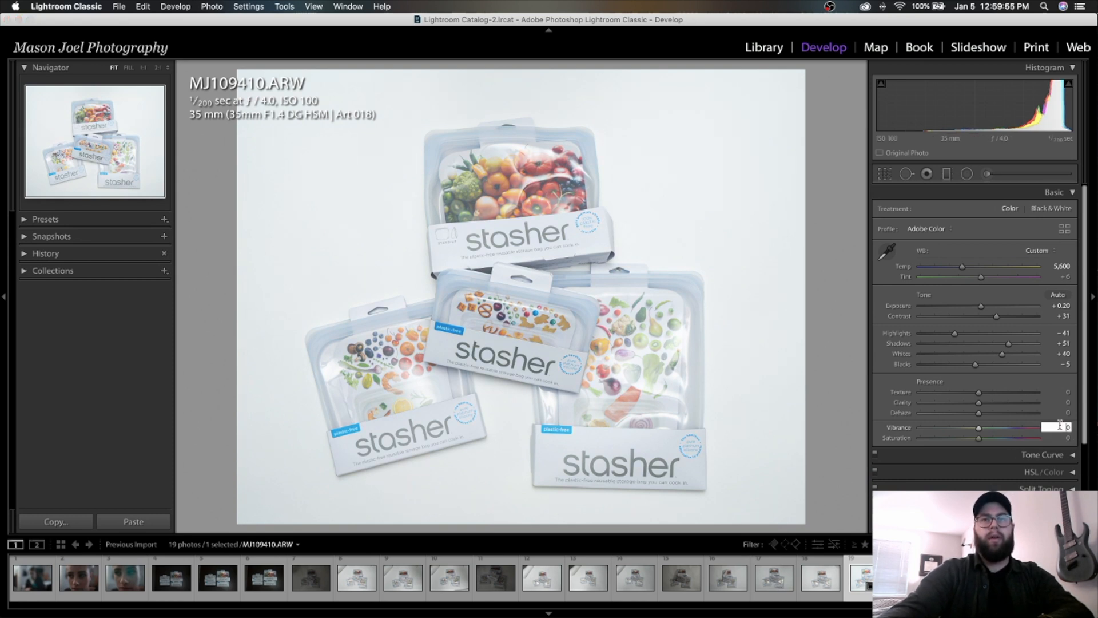
click(1039, 414)
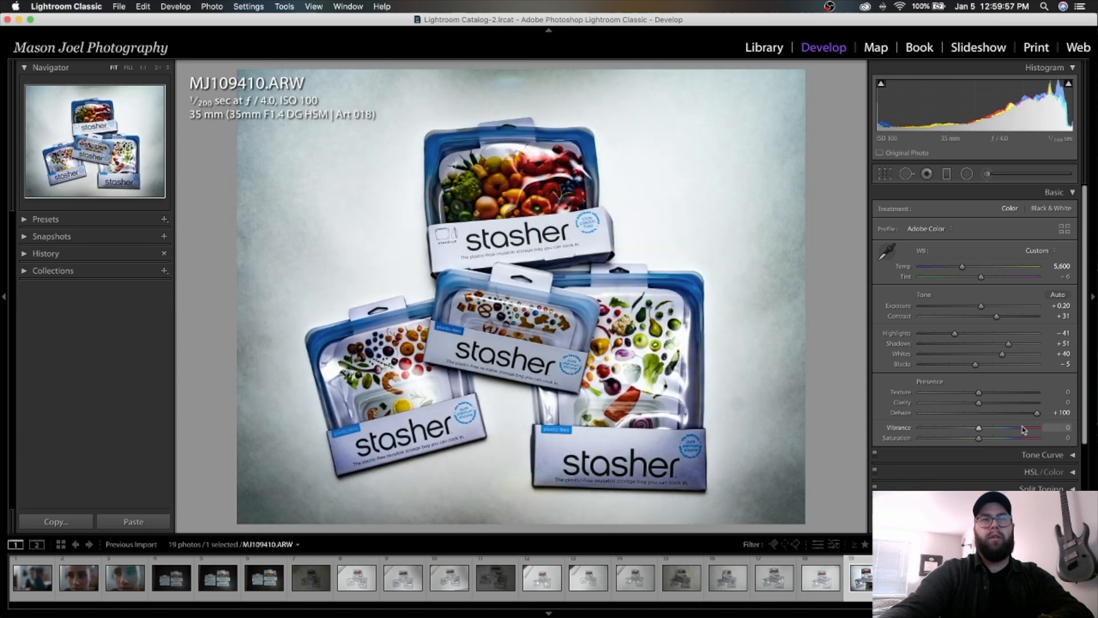
key(super+z)
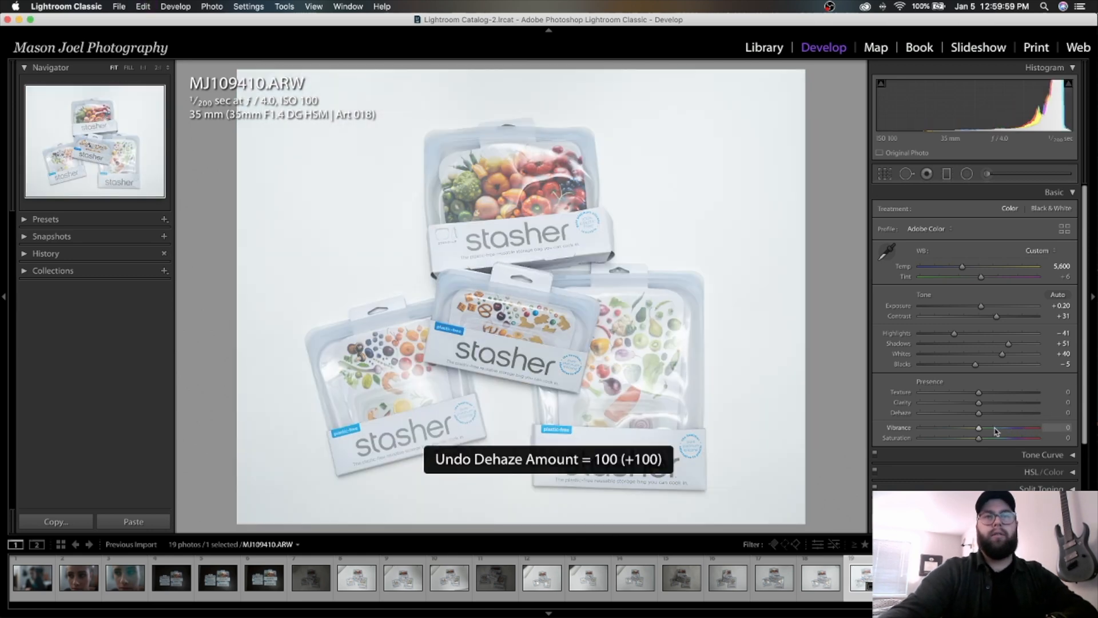
Step: Set Vibrance to +6 and Clarity to +12 in the Basic adjustments
drag(979, 428, 983, 432)
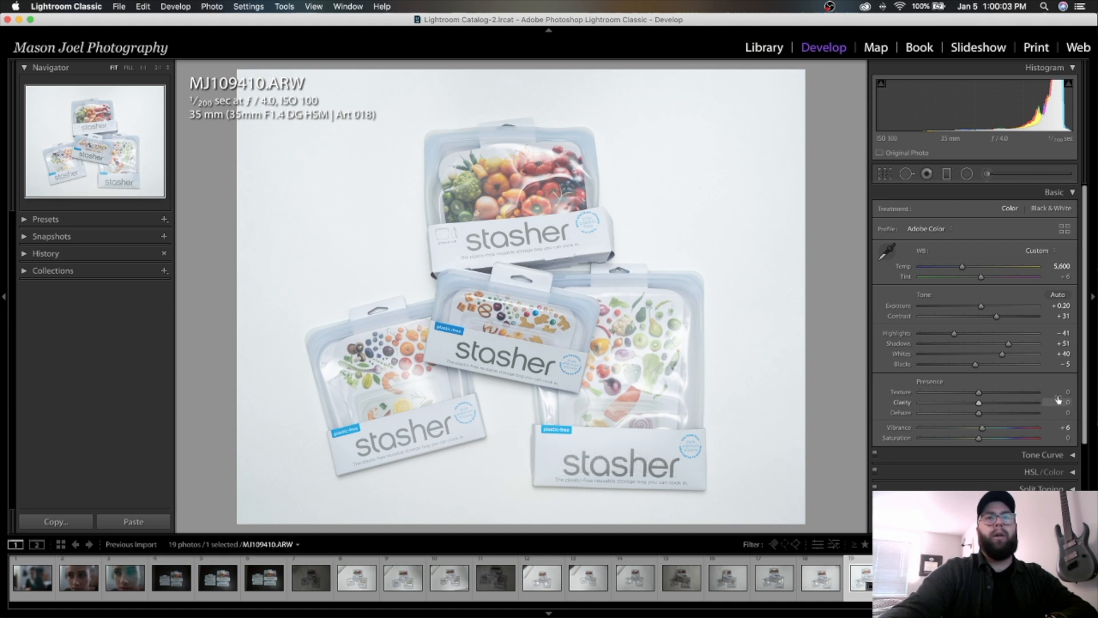
drag(1061, 402, 1065, 402)
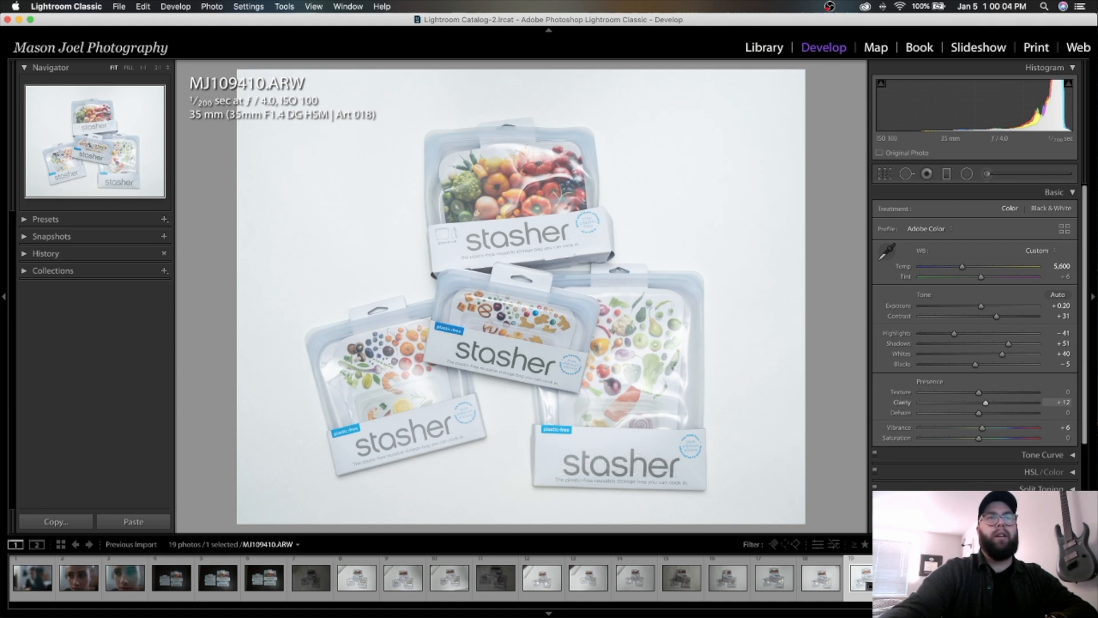
Step: Use HSL targeted hue adjustment on the food in the photo, setting the red hue to -82 and orange to -20
click(1074, 193)
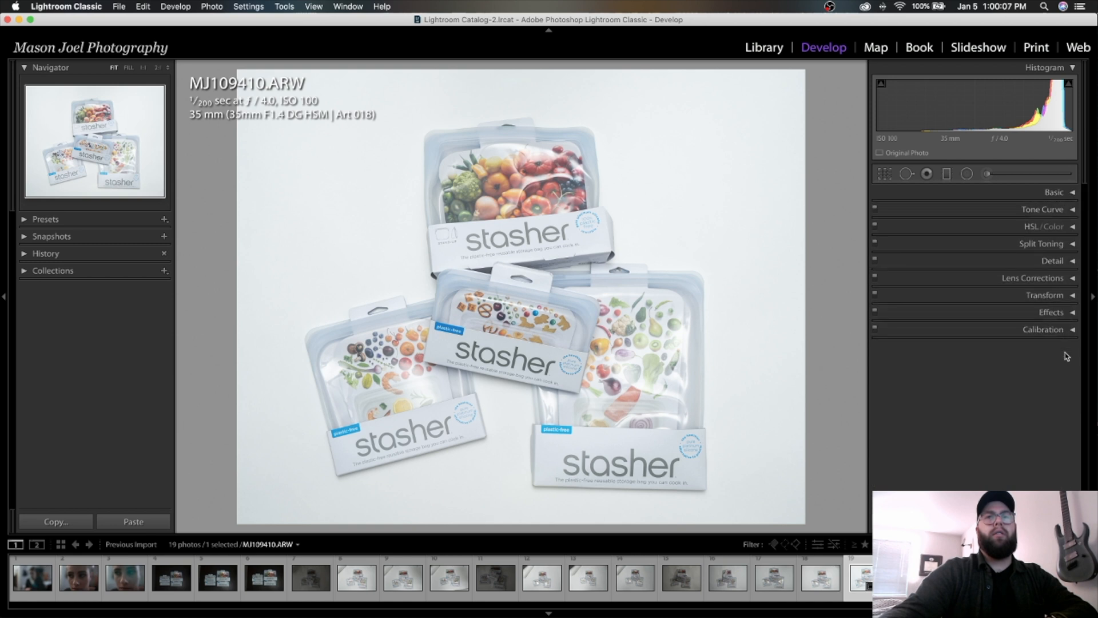
click(1073, 227)
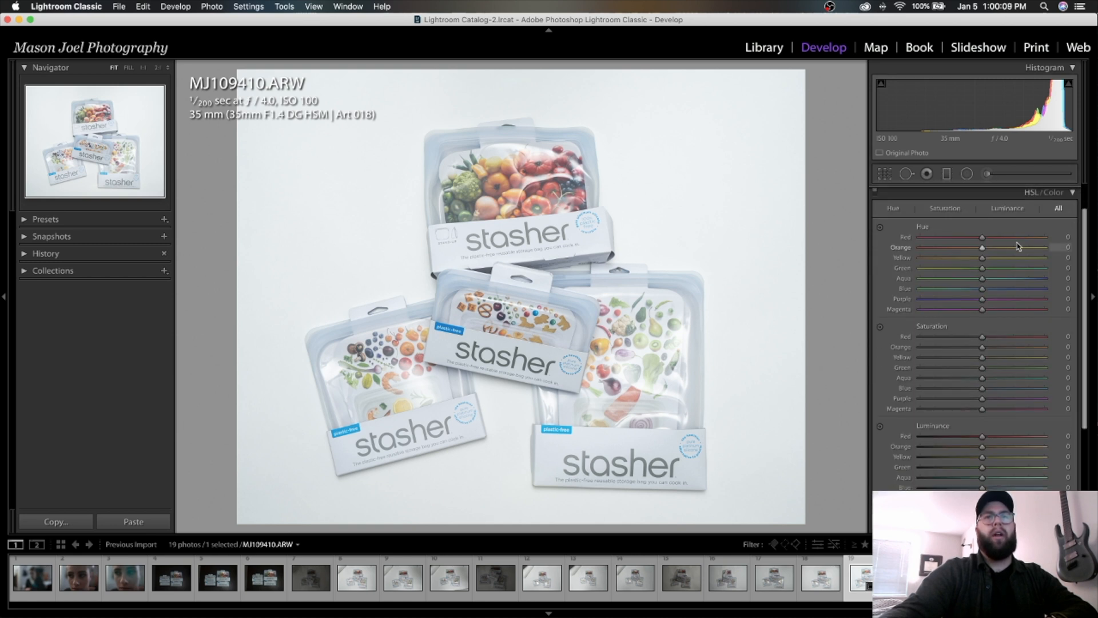
scroll(1000, 420, down, 1)
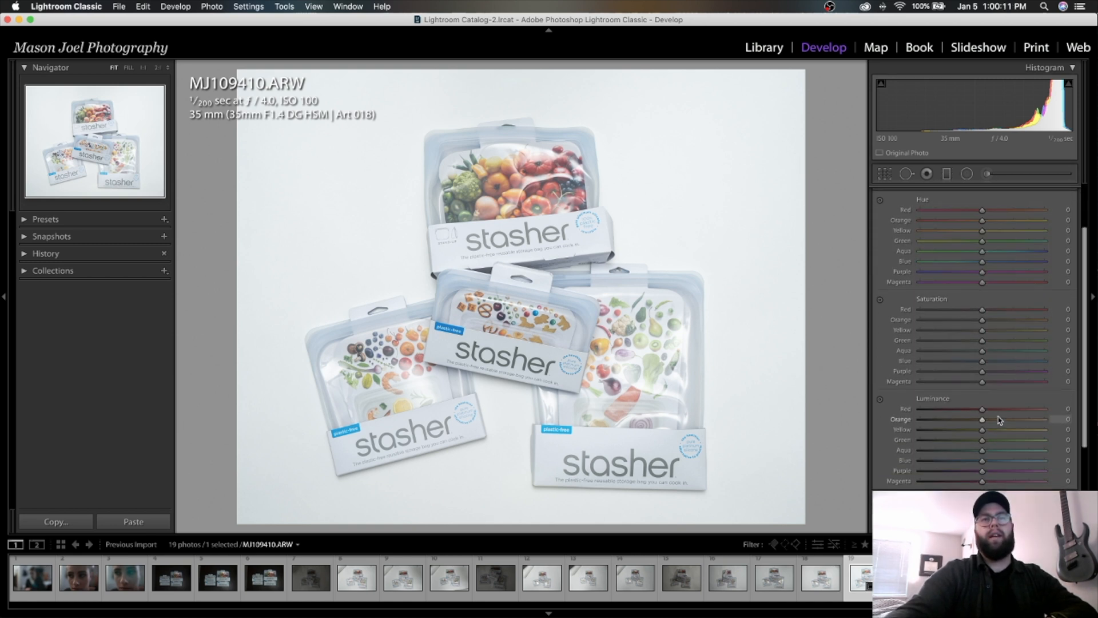
scroll(1061, 440, up, 1)
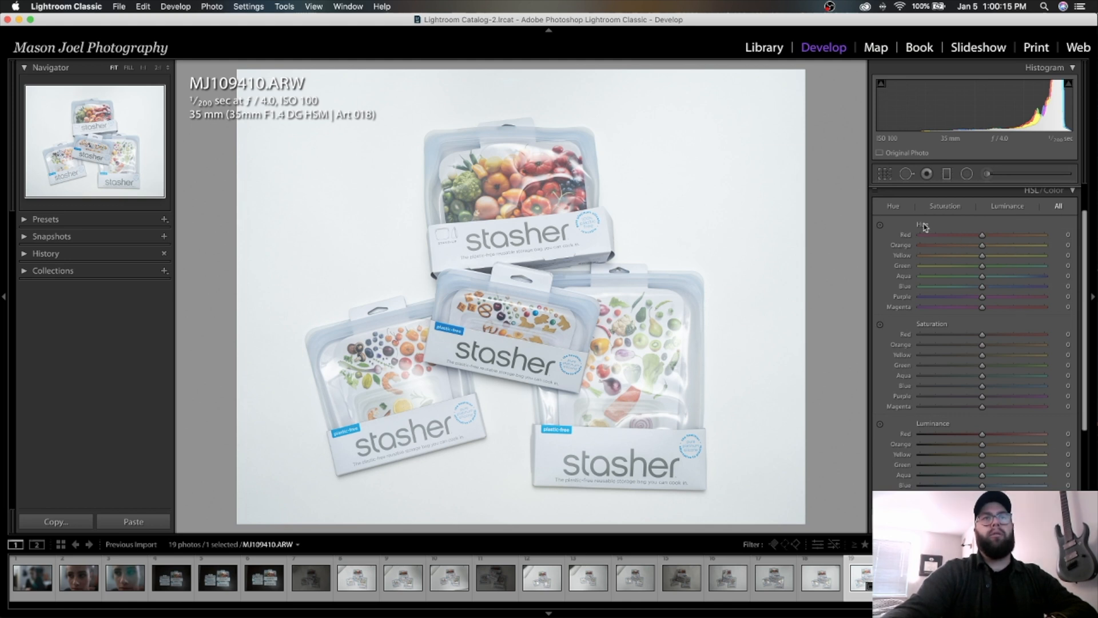
click(880, 226)
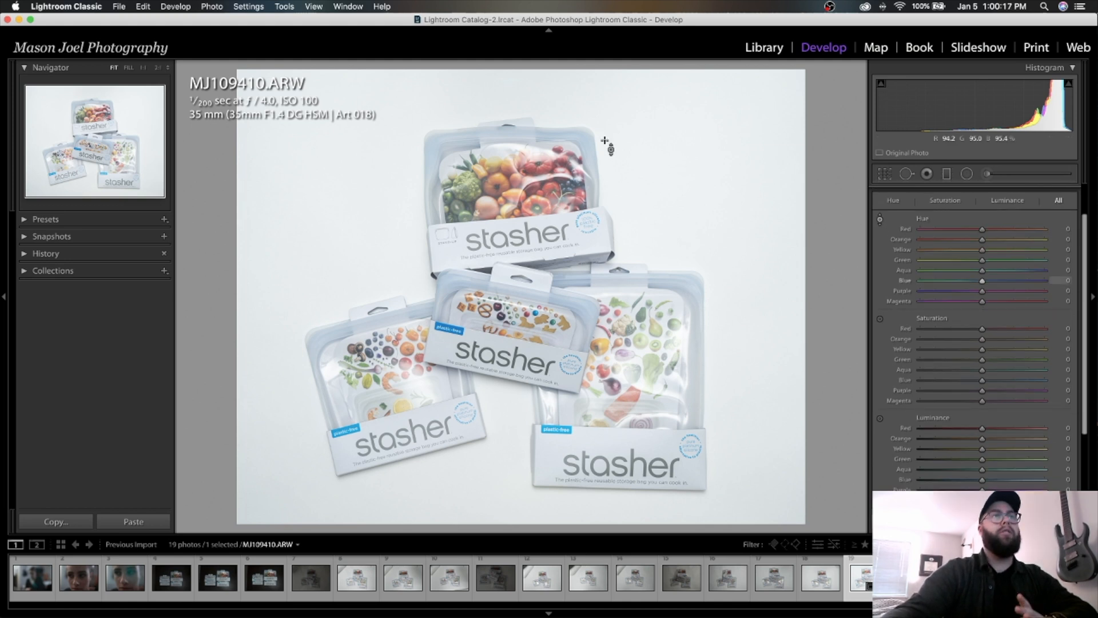
mouse_move(540, 186)
mouse_down()
mouse_move(540, 175)
mouse_move(531, 203)
mouse_up()
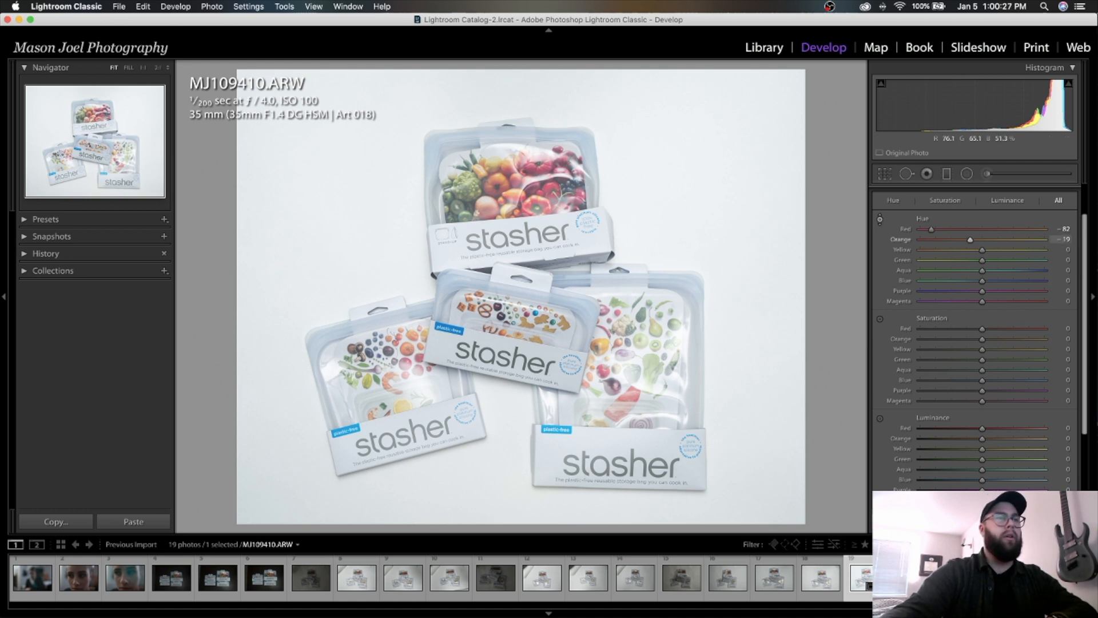
drag(495, 171, 495, 181)
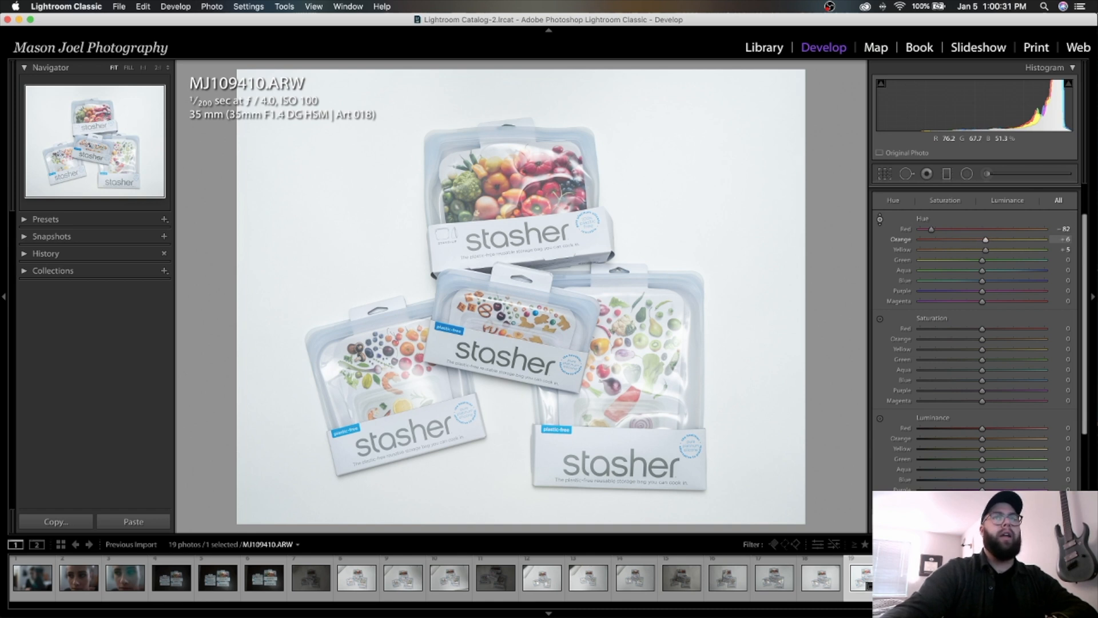
mouse_move(496, 170)
mouse_down()
mouse_move(495, 185)
mouse_move(495, 176)
mouse_up()
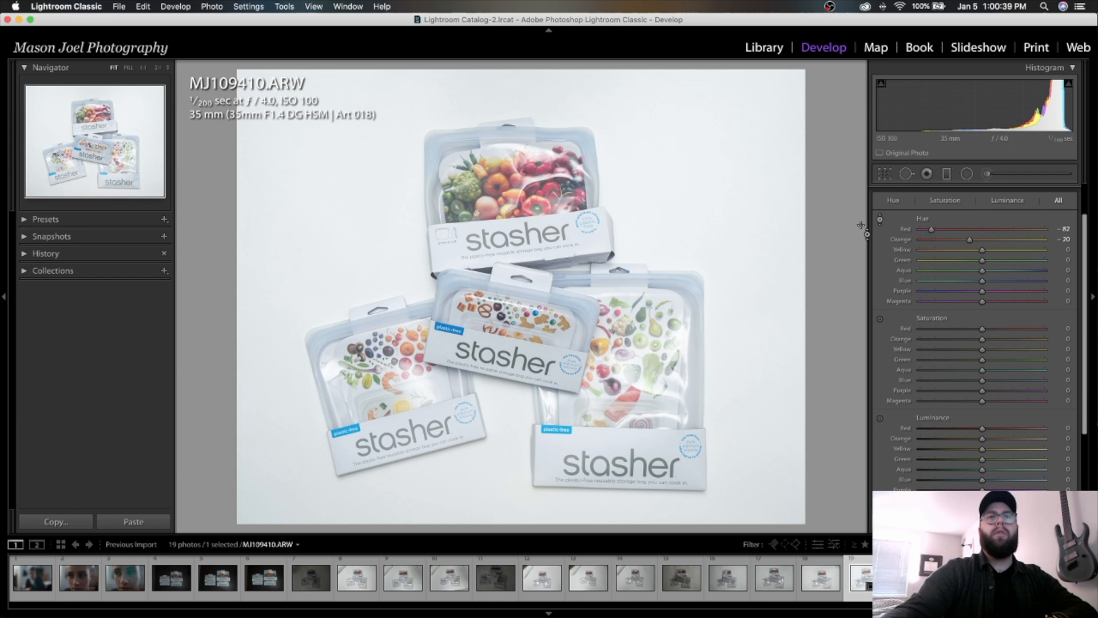
Step: Refine the hues to red -67, orange -30, green +28, aqua +1, blue +1, purple -22 and magenta -30
click(547, 206)
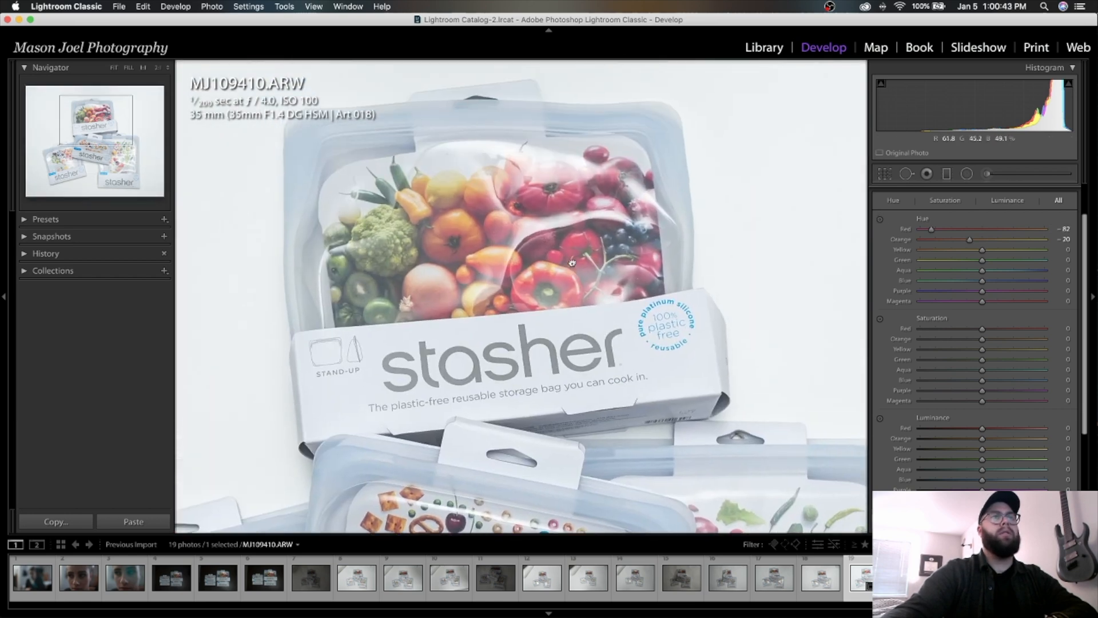
click(880, 220)
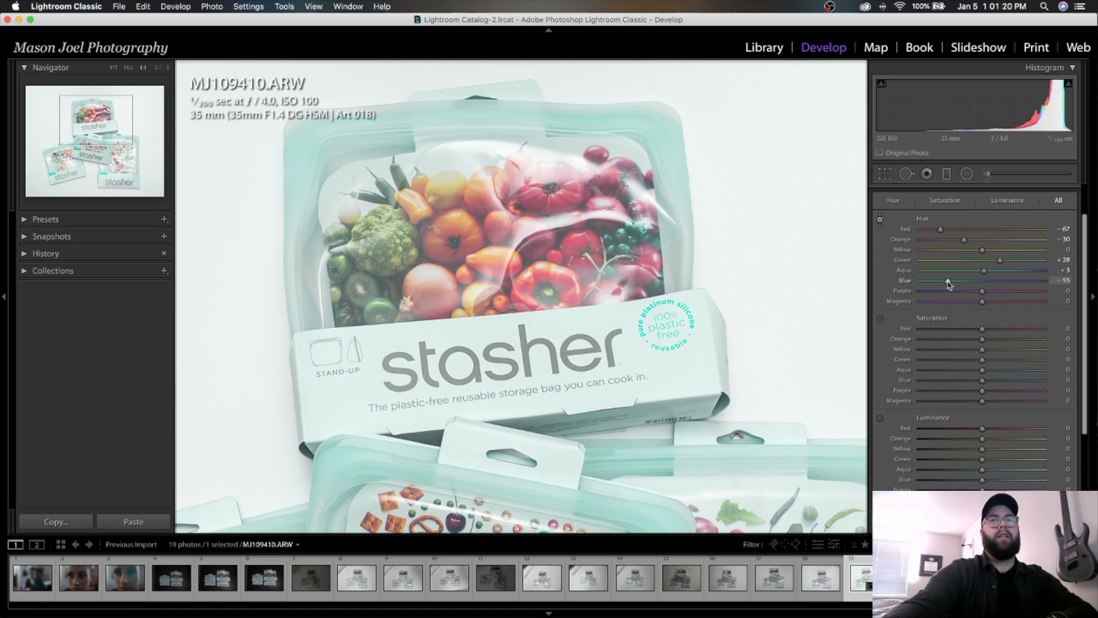
drag(947, 281, 981, 288)
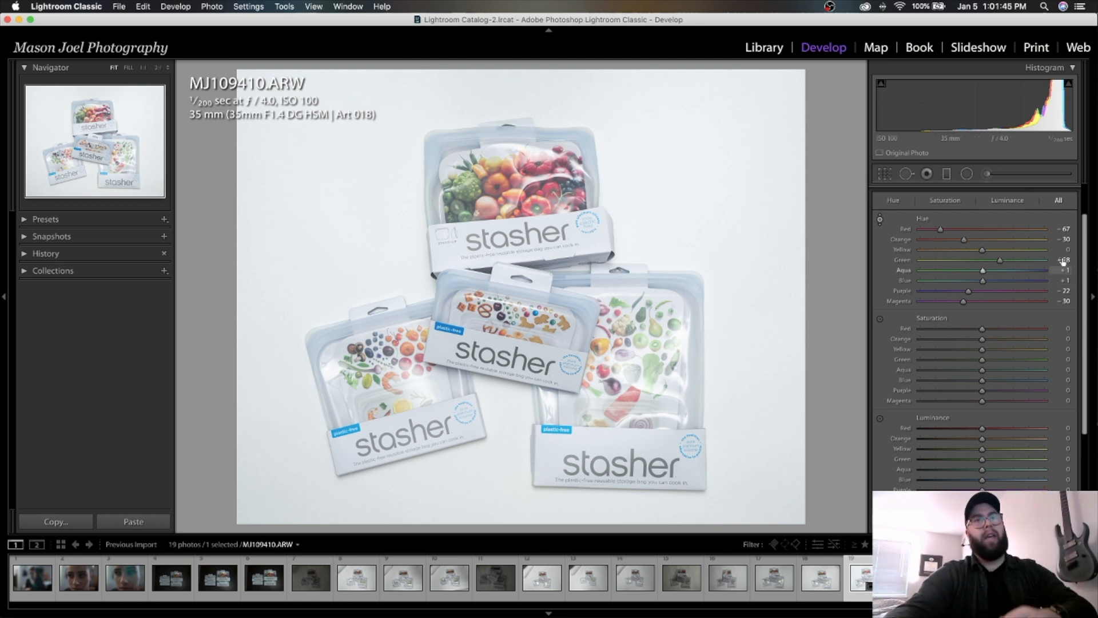
Step: Try raising the overall Saturation in the Basic adjustments, return it to 0, and collapse that section
scroll(1061, 269, up, 3)
click(1074, 195)
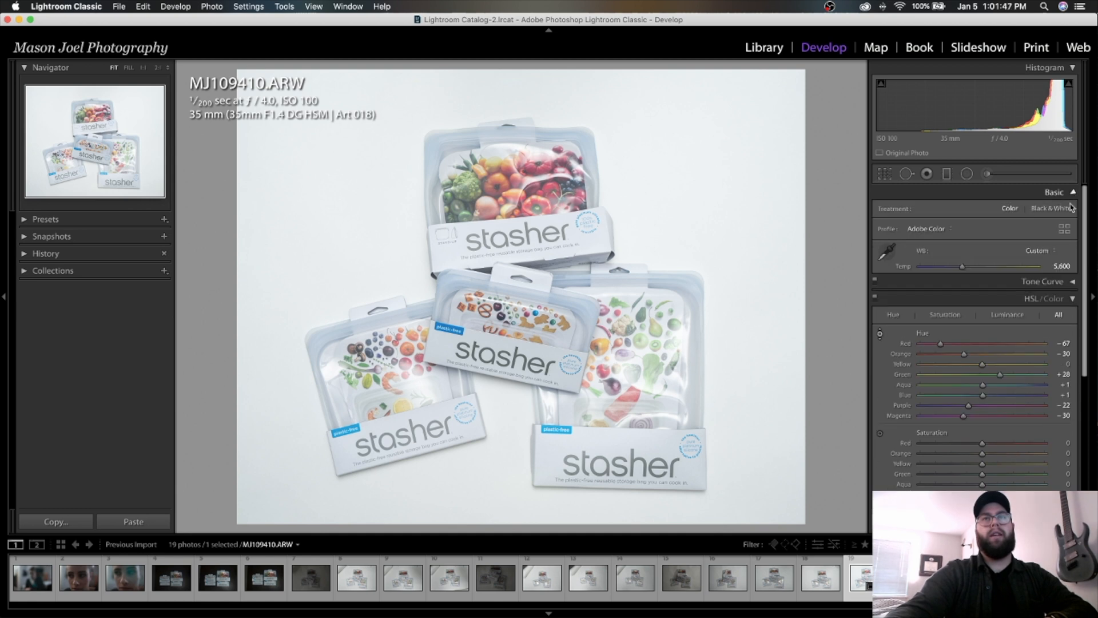
click(1024, 439)
drag(1018, 440, 979, 440)
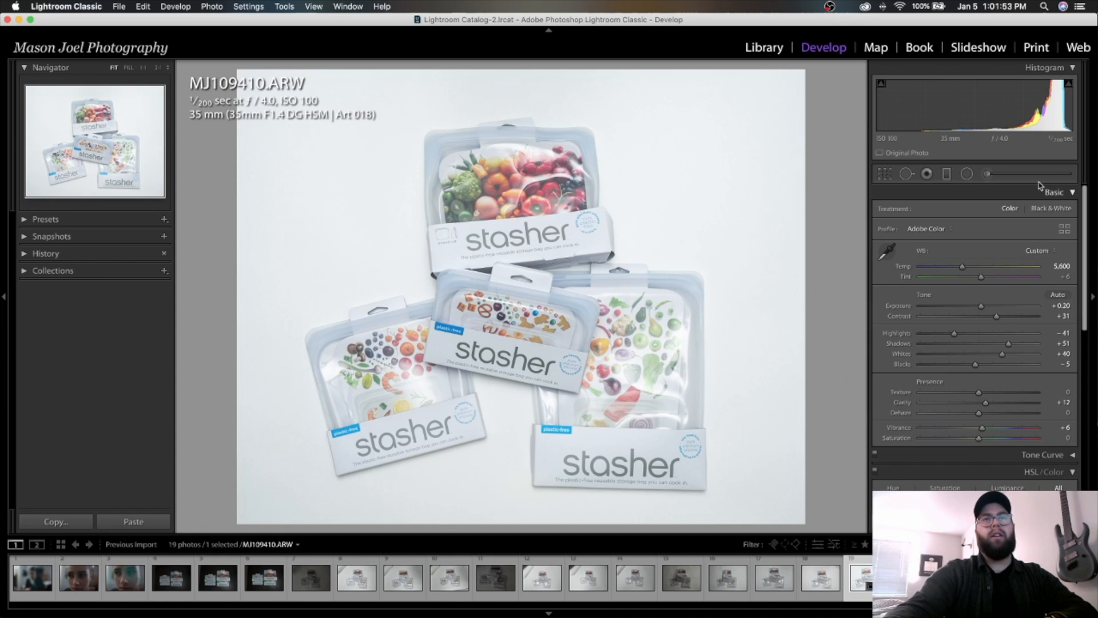
click(1073, 193)
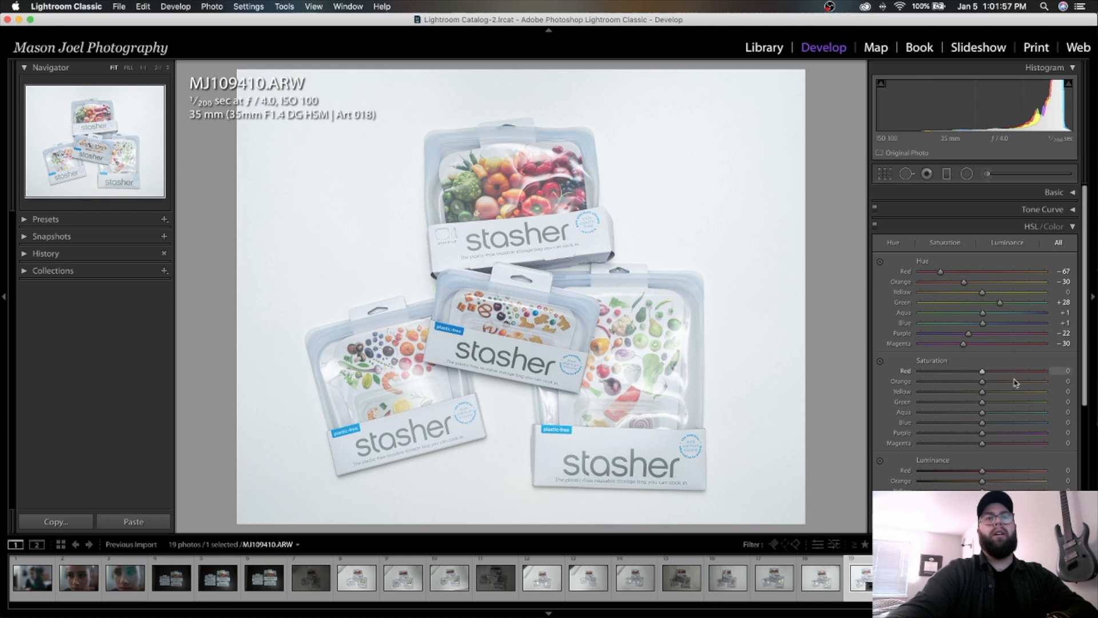
Step: Set the HSL saturation to red +21, orange +13, yellow +10, green +32, aqua +57 and blue +47, and inspect the packages up close
scroll(997, 338, down, 1)
mouse_move(991, 339)
mouse_down()
mouse_move(1002, 347)
mouse_move(990, 351)
mouse_up()
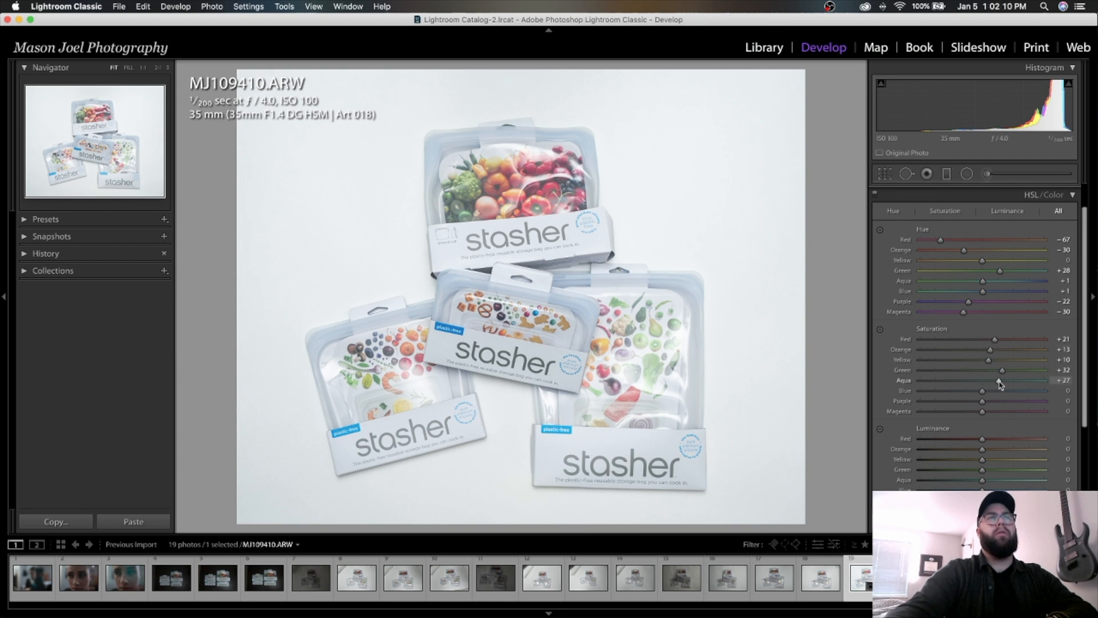
drag(1018, 388, 1012, 393)
click(628, 291)
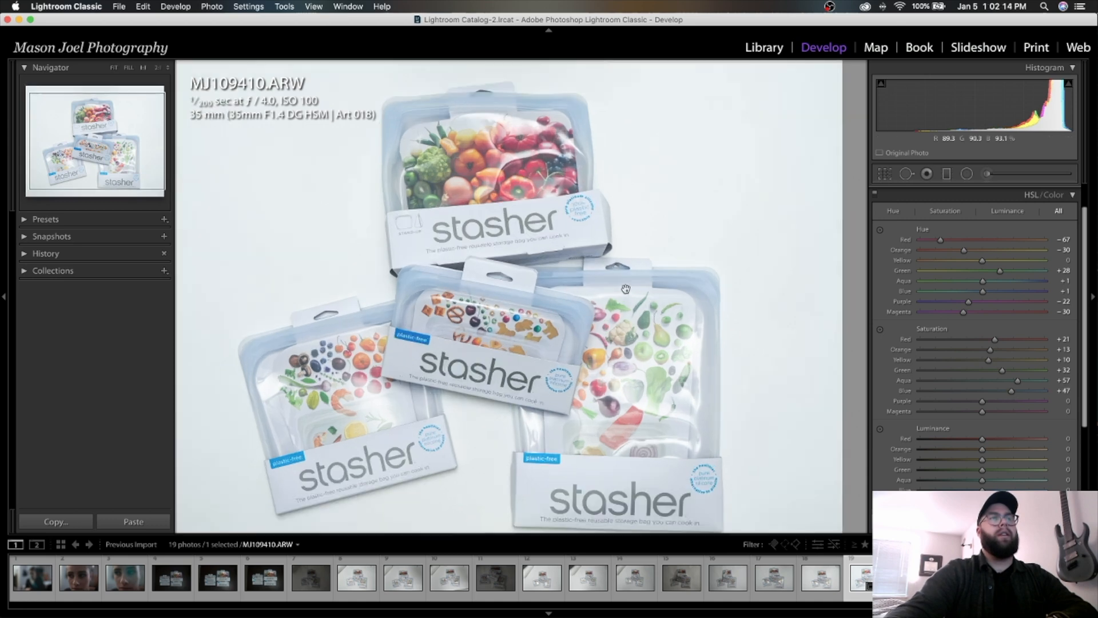
drag(308, 289, 376, 300)
click(379, 301)
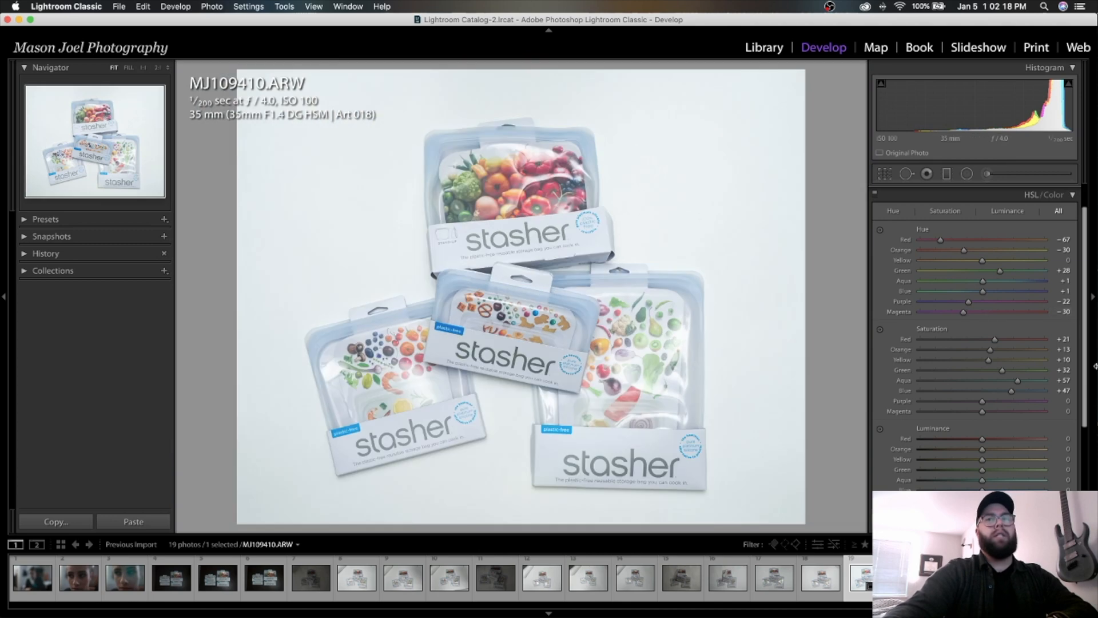
Step: Set the HSL saturation to green +19, aqua -33, blue -74, purple +13 and magenta +13 to neutralise the blue cast
click(932, 391)
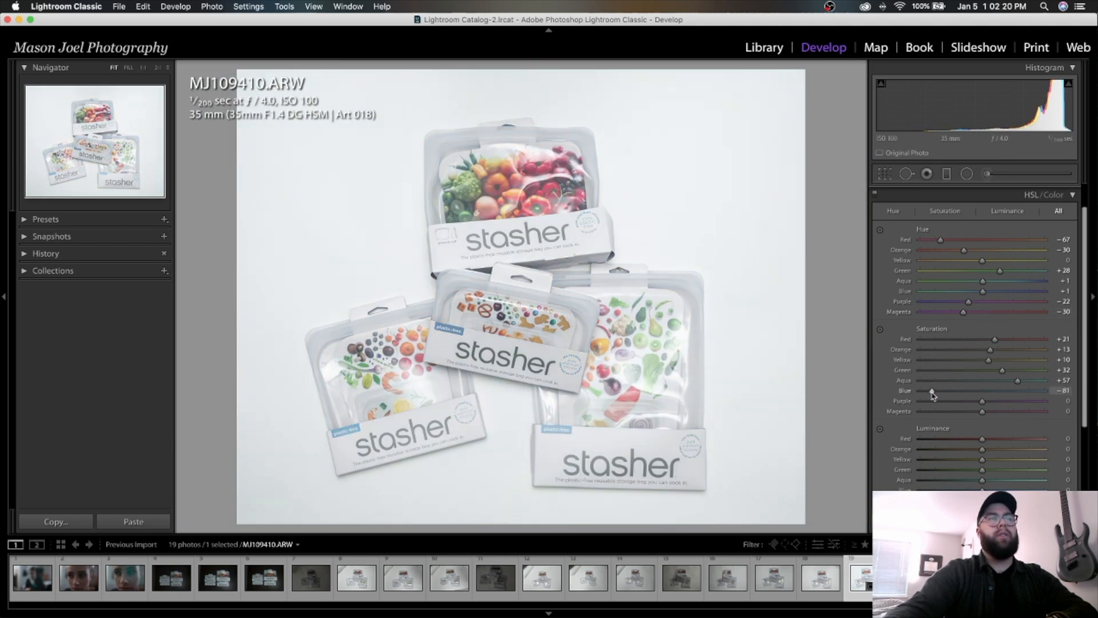
drag(936, 394, 937, 393)
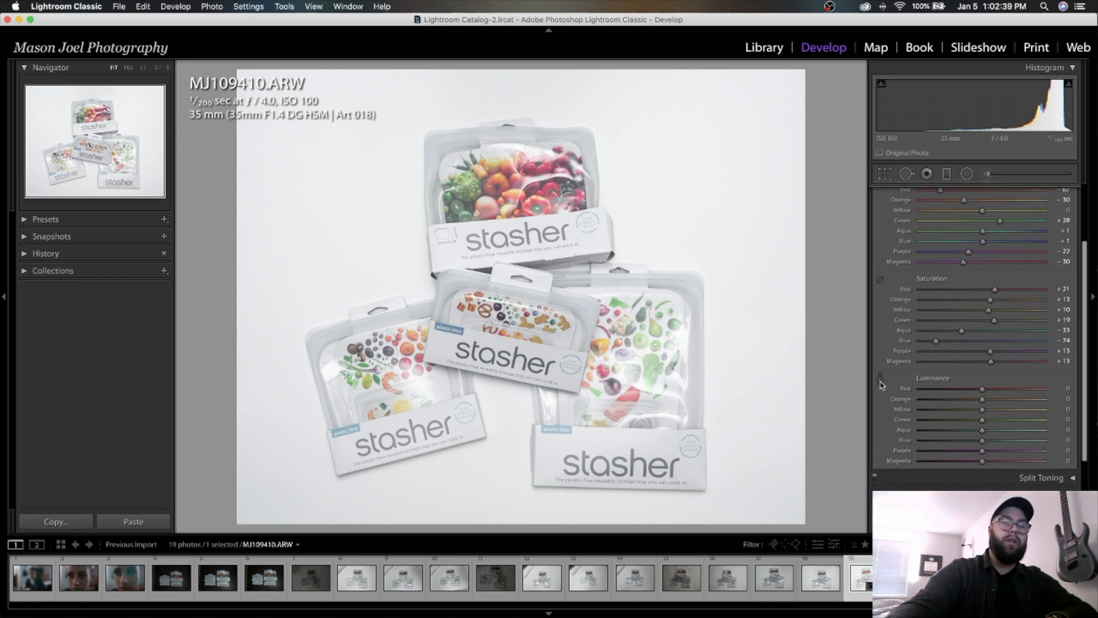
scroll(884, 386, up, 2)
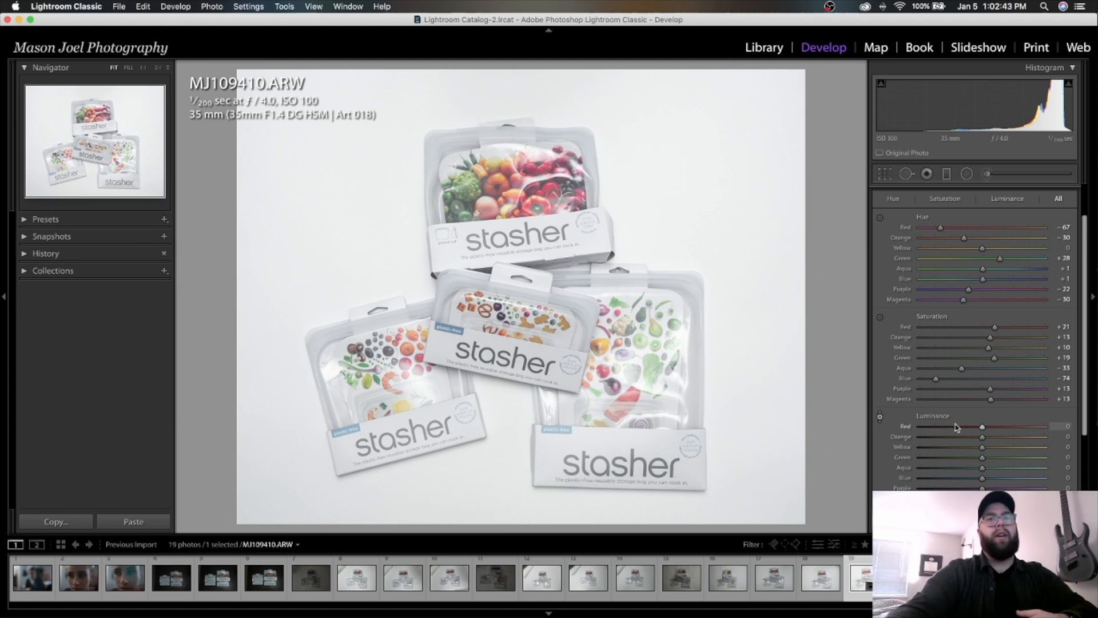
Step: Raise the red luminance in the HSL adjustments, trying +36, while judging the colours of the uppermost package up close
key(z)
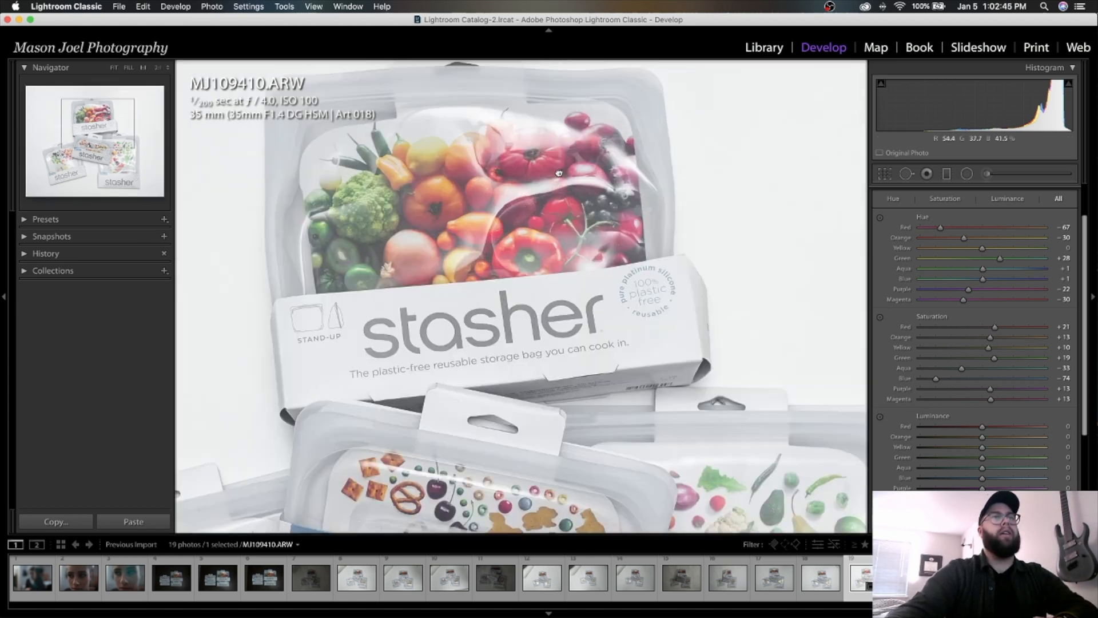
click(1032, 433)
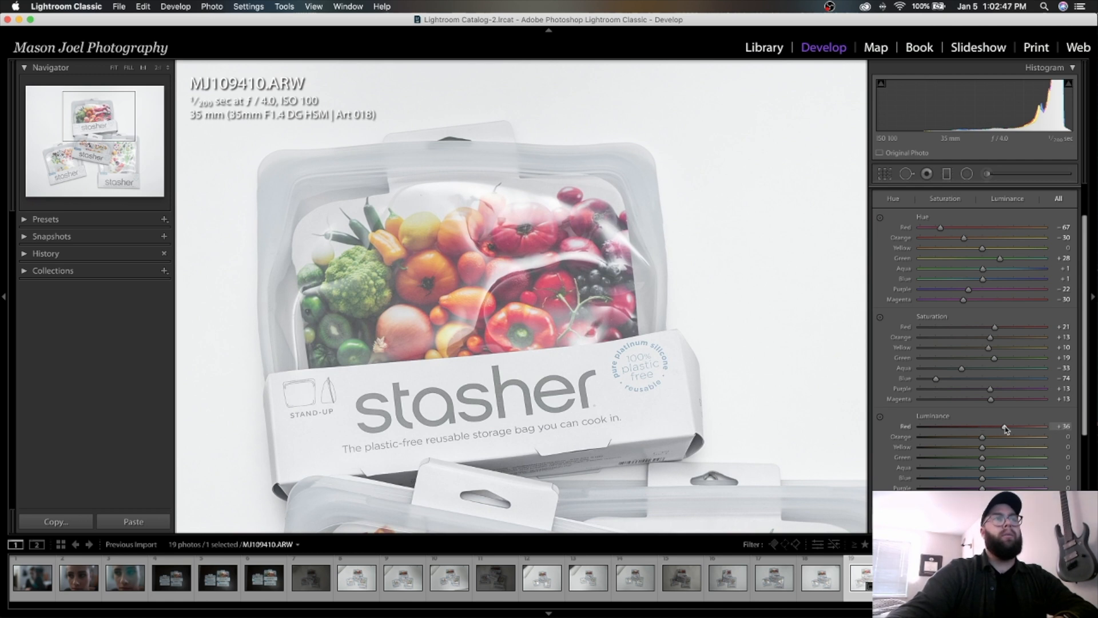
drag(1029, 427, 992, 438)
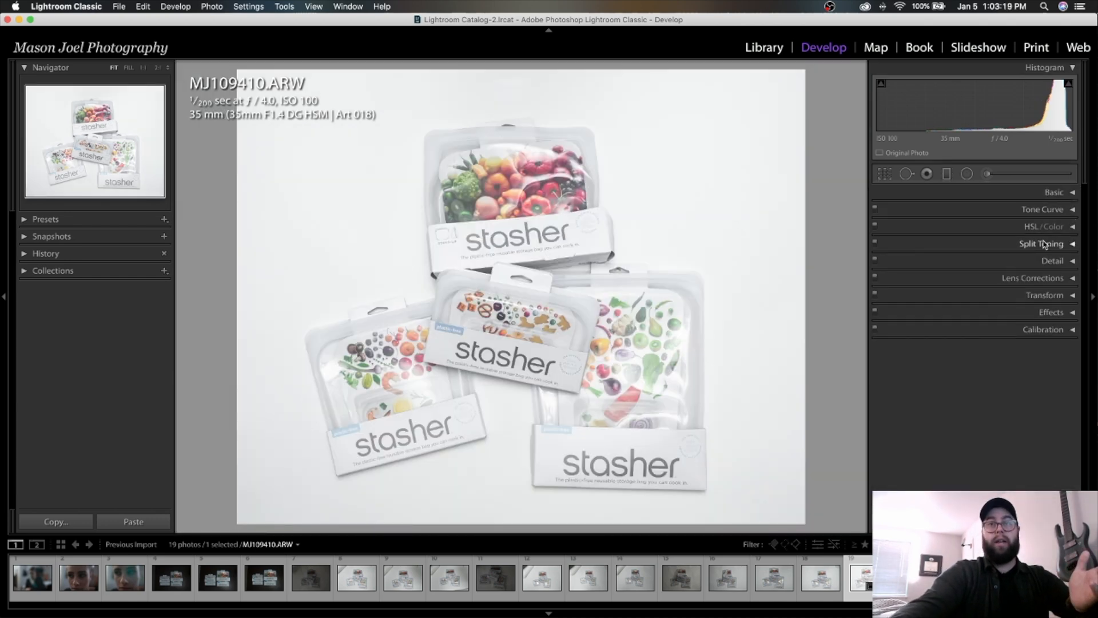
Step: Look over the lens correction settings and try Calibration shifts of the red primary hue to -35 and +14 and of the green primary hue
click(1069, 281)
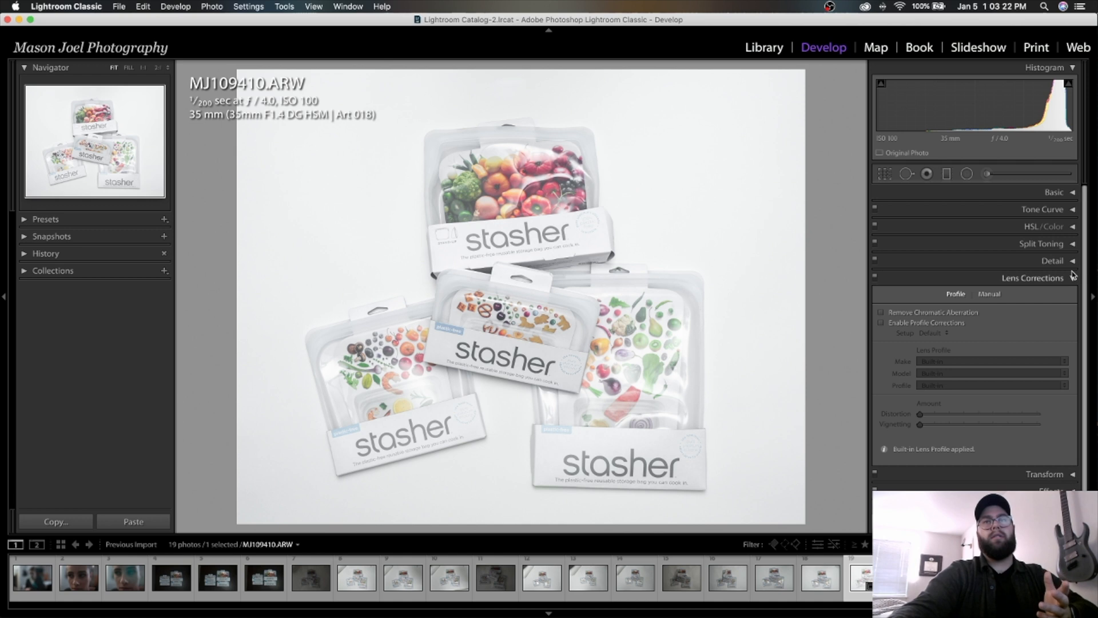
click(1072, 278)
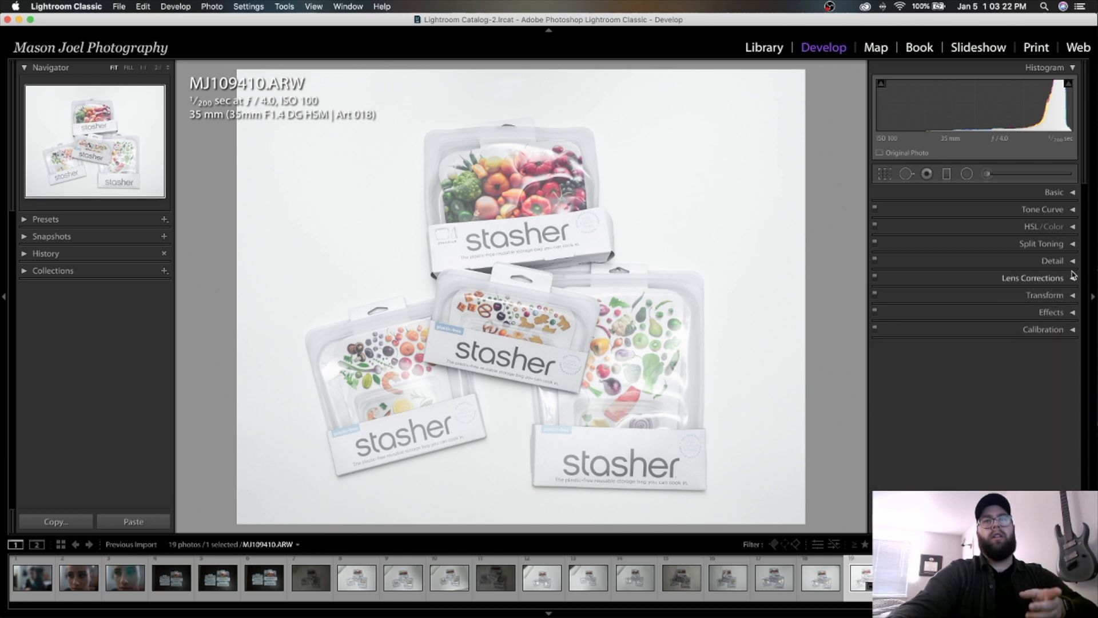
click(1072, 330)
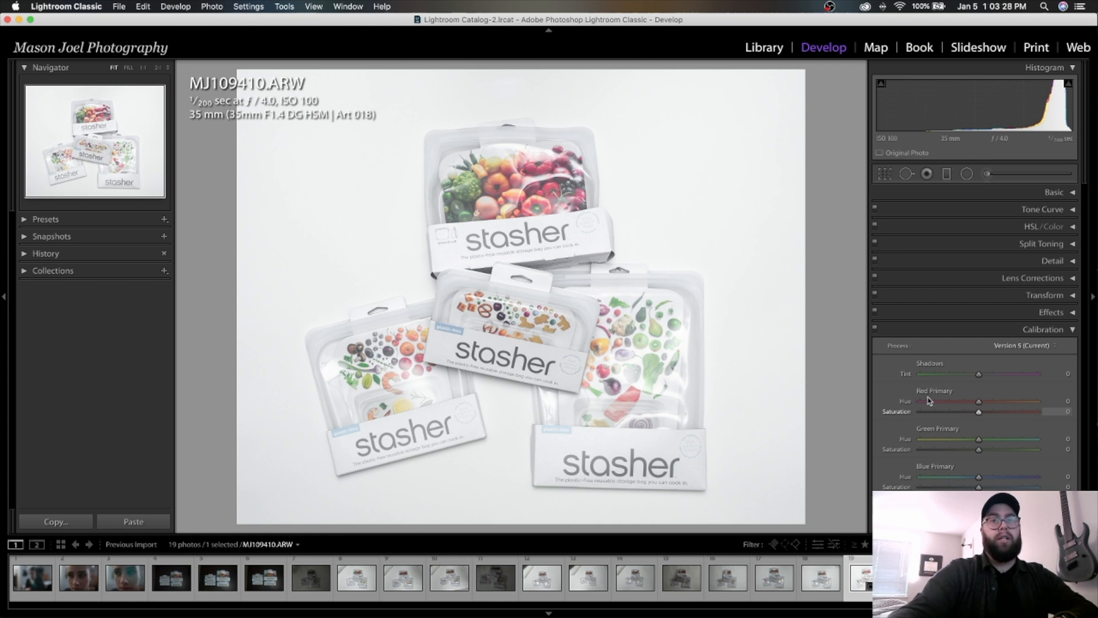
drag(992, 405, 972, 405)
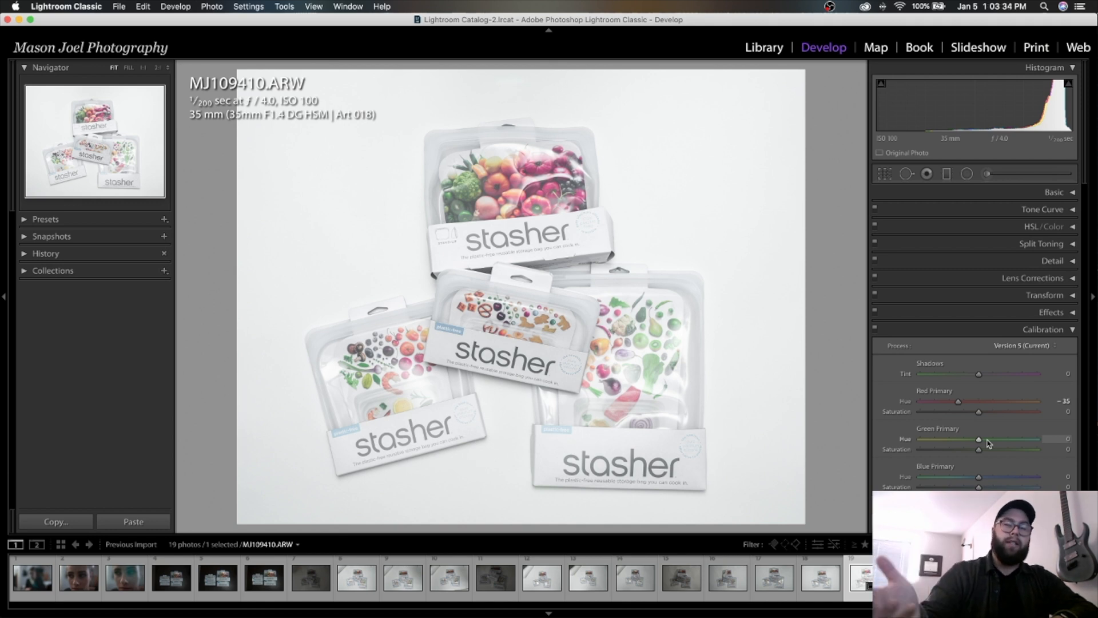
mouse_move(978, 402)
mouse_down()
mouse_move(996, 403)
mouse_move(987, 408)
mouse_up()
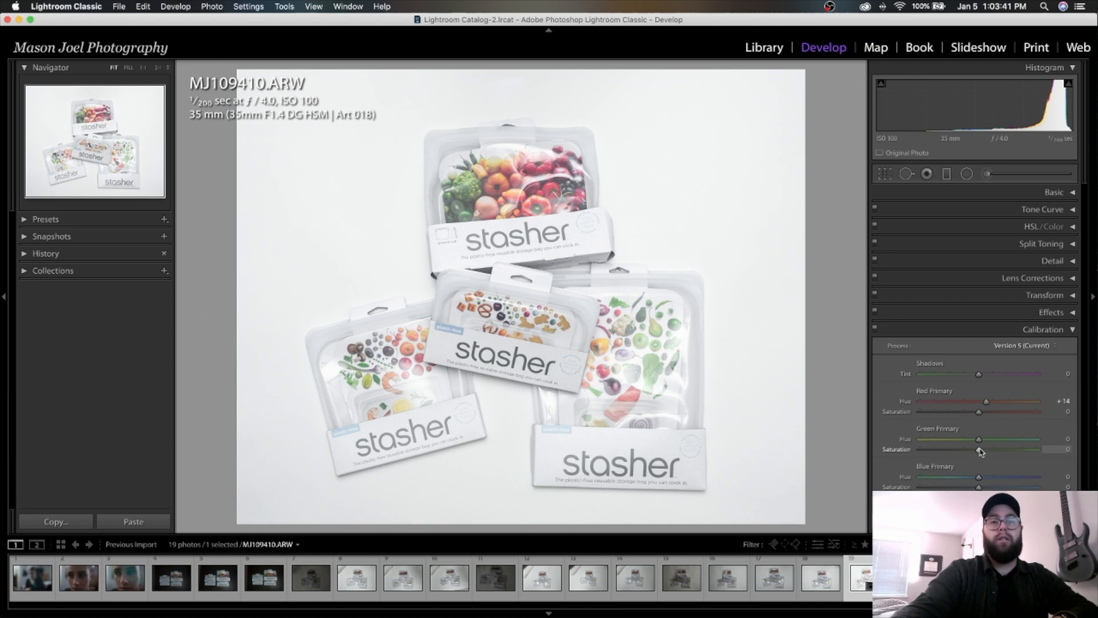
drag(979, 440, 985, 440)
Step: Reset the red primary and green primary hues to 0 and collapse the Calibration section
click(1067, 398)
text(0)
key(Return)
click(1068, 438)
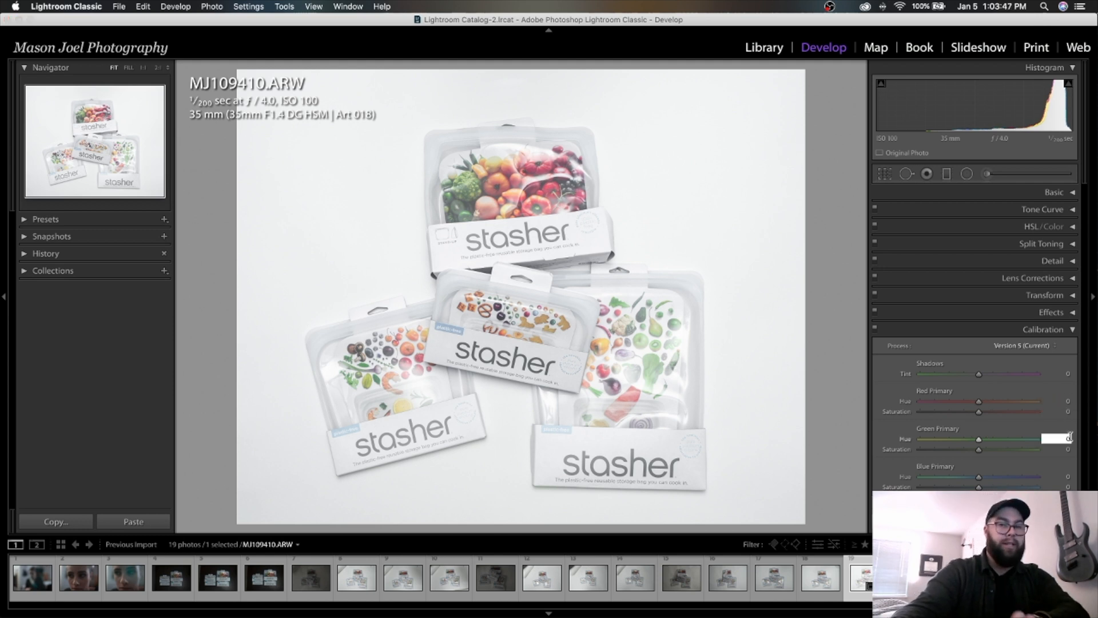
text(0)
key(Return)
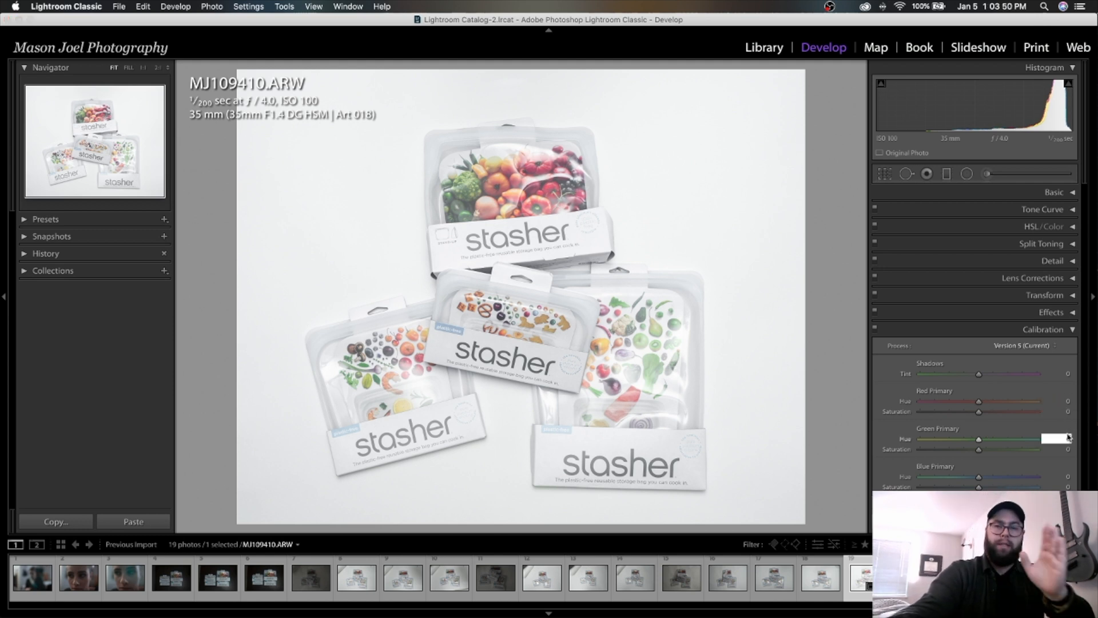
click(1080, 329)
Step: Apply the Final Edit snapshot to the photo and inspect the packages up close
click(27, 238)
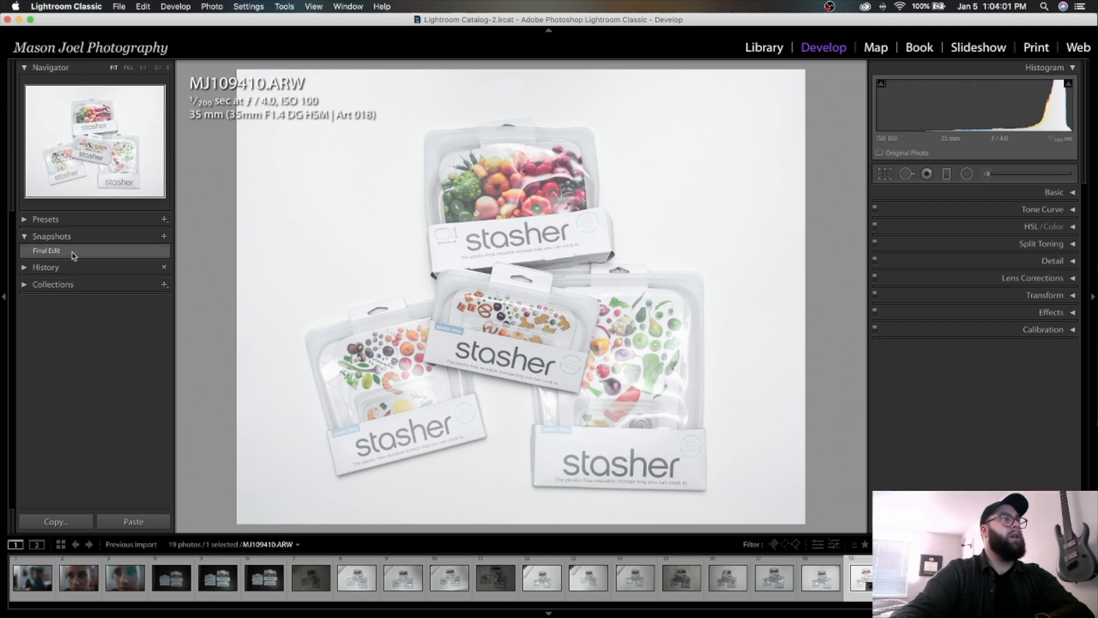
click(73, 252)
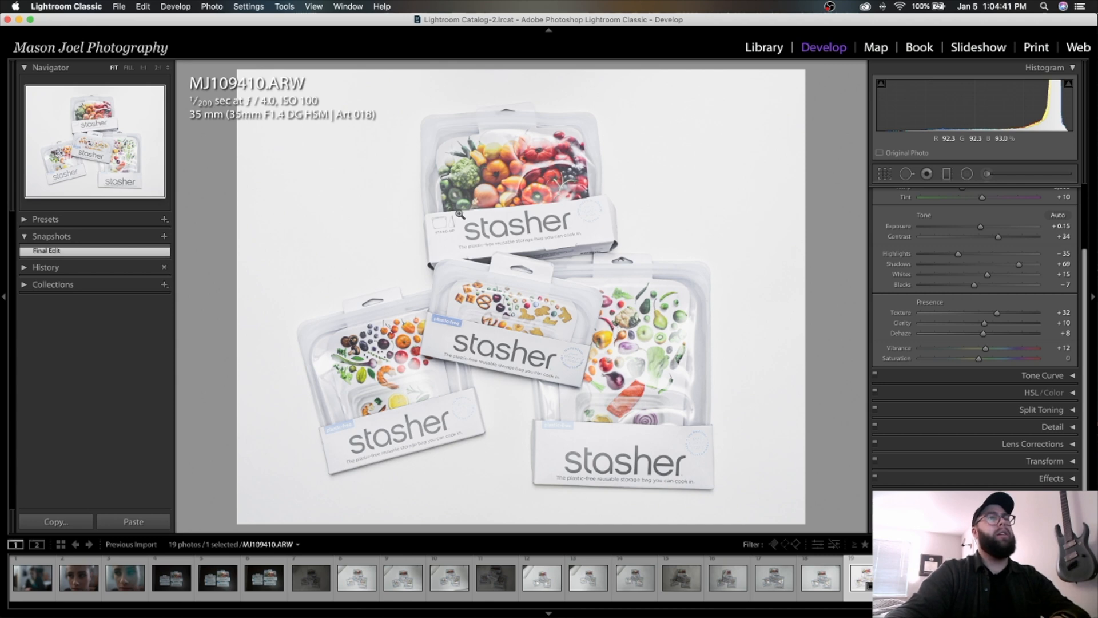
click(495, 199)
click(522, 231)
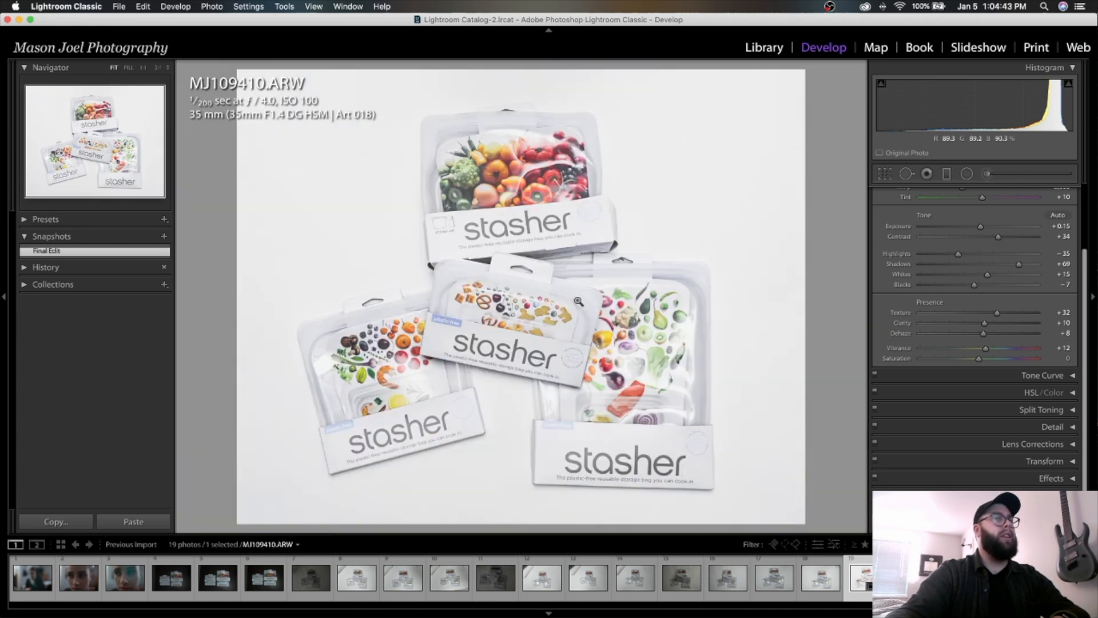